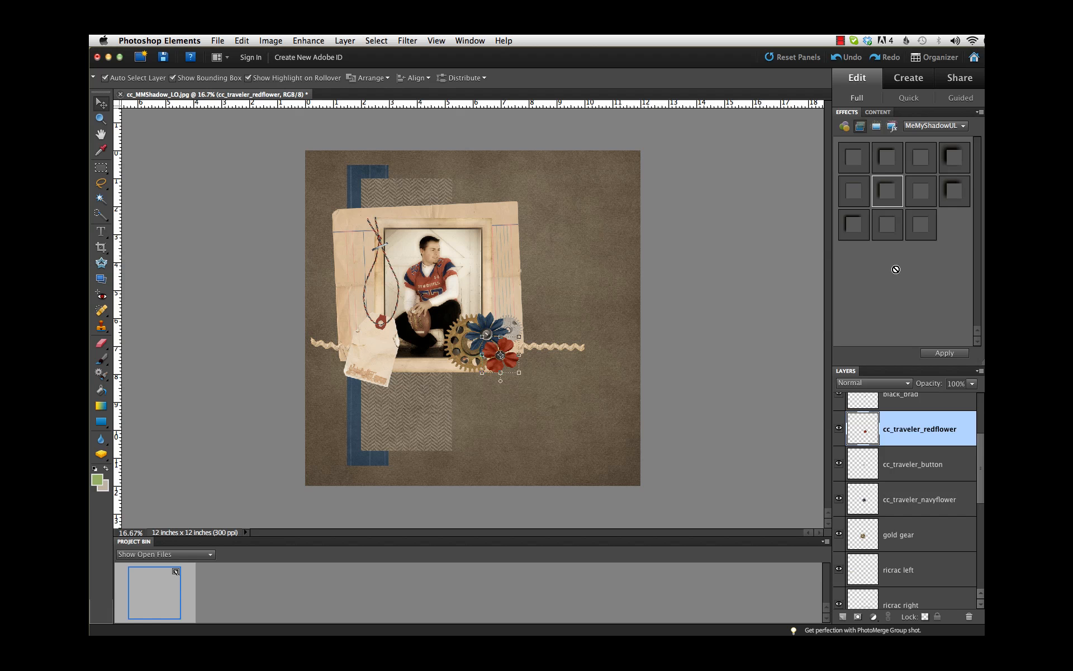
Step: Keep the MeMyShadowUL style set, show the style names, and enlarge the program window to fill the screen
{"action": "left_click", "coordinate": [965, 126]}
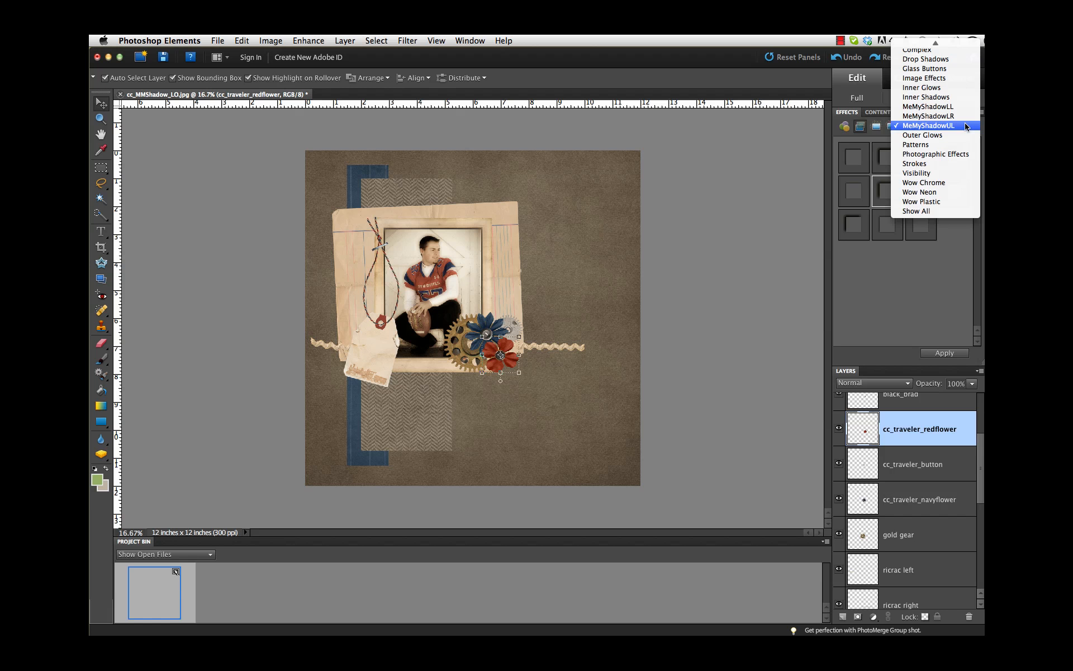
{"action": "left_click", "coordinate": [956, 128]}
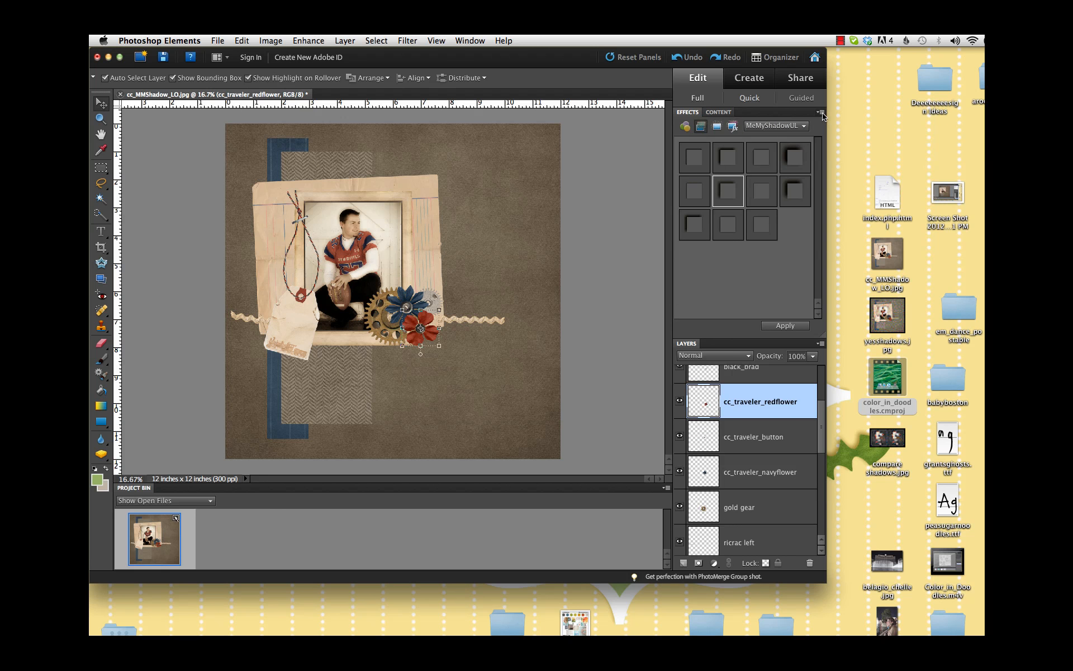
{"action": "left_click", "coordinate": [821, 112]}
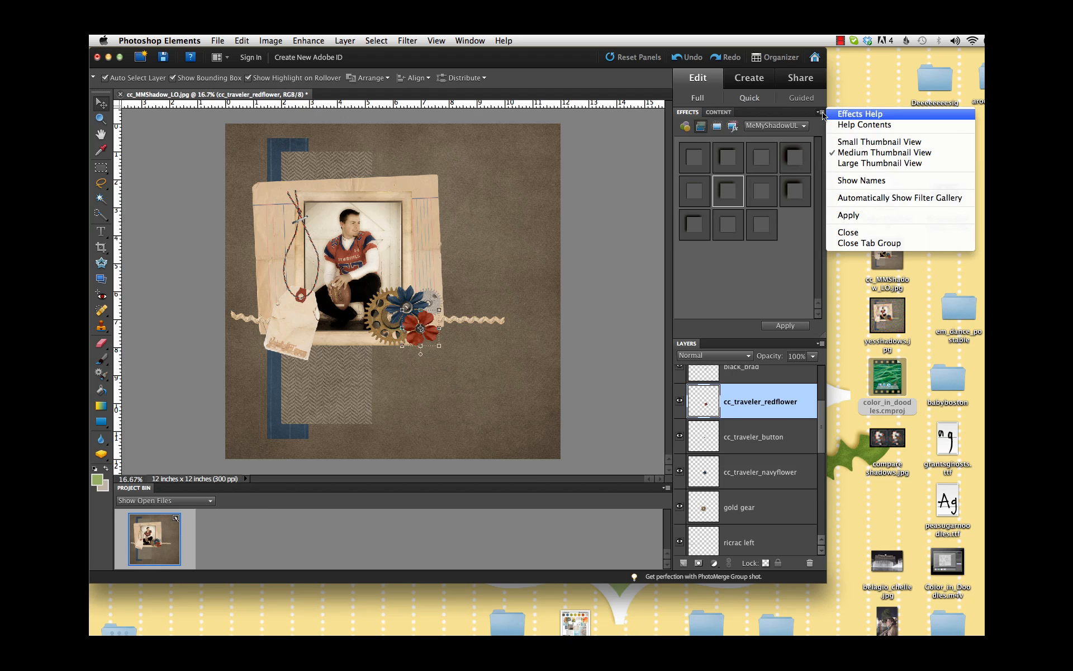
{"action": "left_click", "coordinate": [852, 181]}
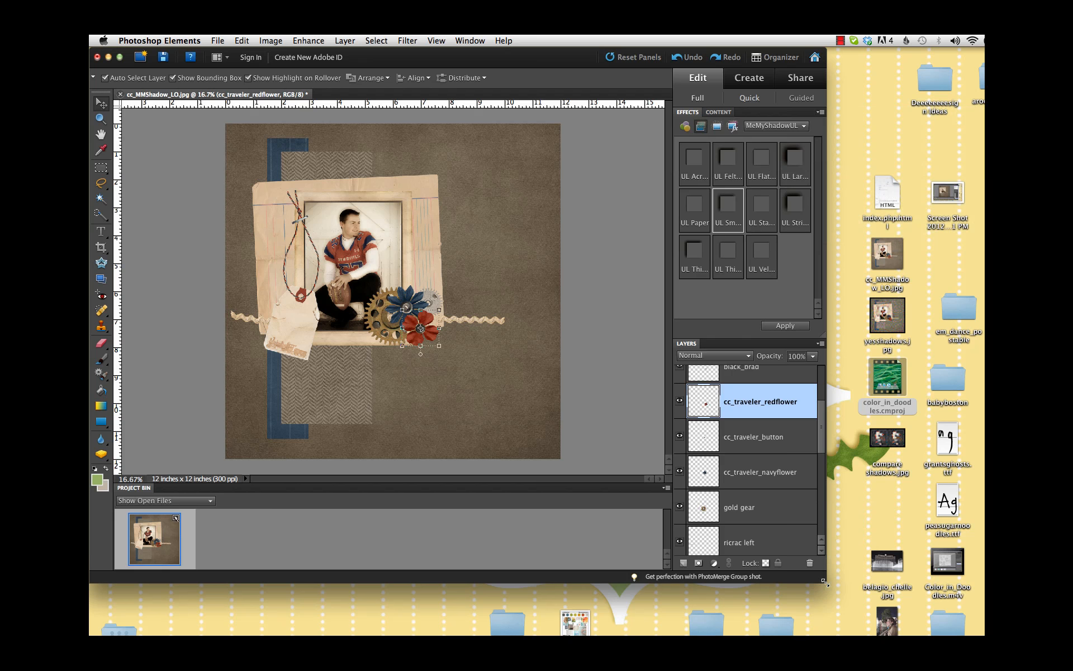
{"action": "left_click_drag", "start_coordinate": [825, 582], "coordinate": [983, 632]}
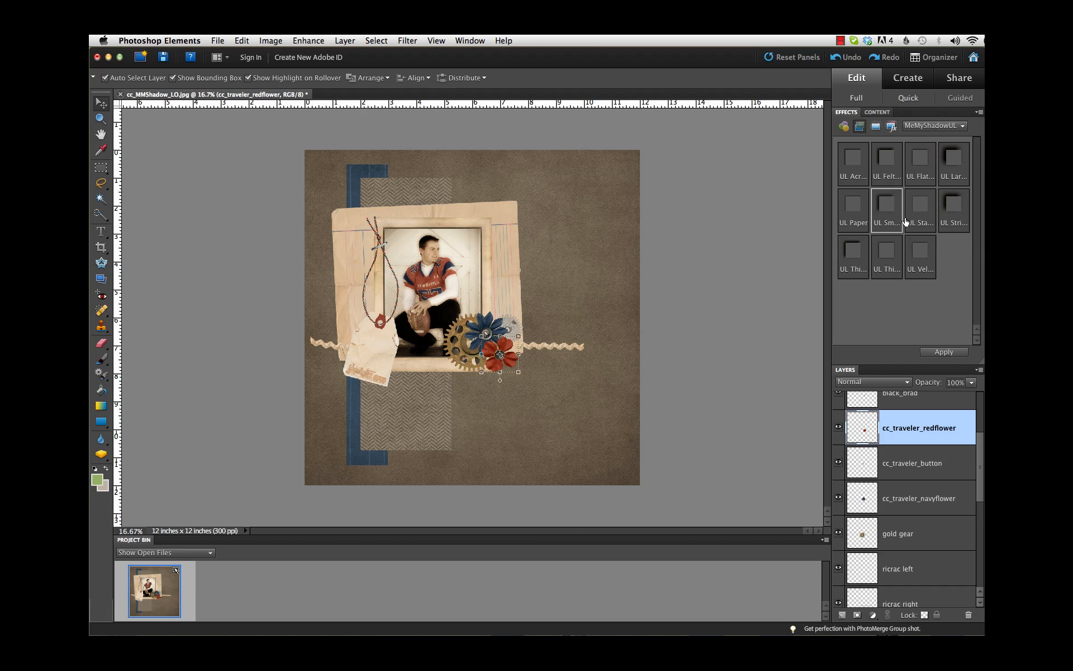
Step: Apply the UL Paper shadow style to the blue paper layer and the herringbone paper layer
{"action": "scroll", "coordinate": [927, 518], "scroll_direction": "down", "scroll_amount": 5}
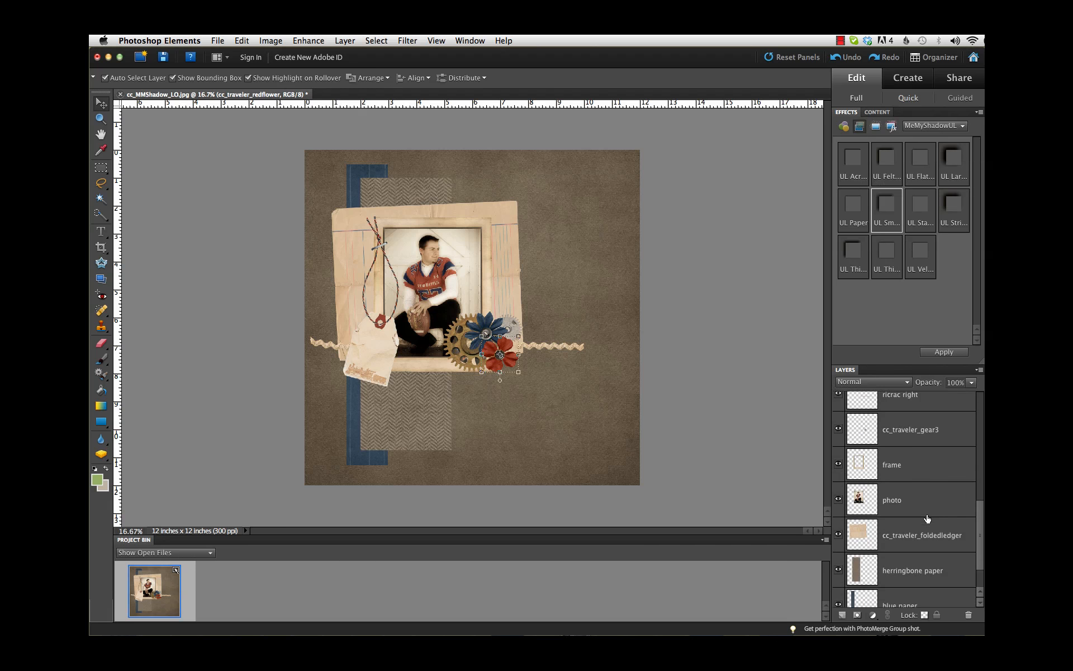
{"action": "left_click", "coordinate": [916, 577]}
{"action": "scroll", "coordinate": [916, 577], "scroll_direction": "down", "scroll_amount": 1}
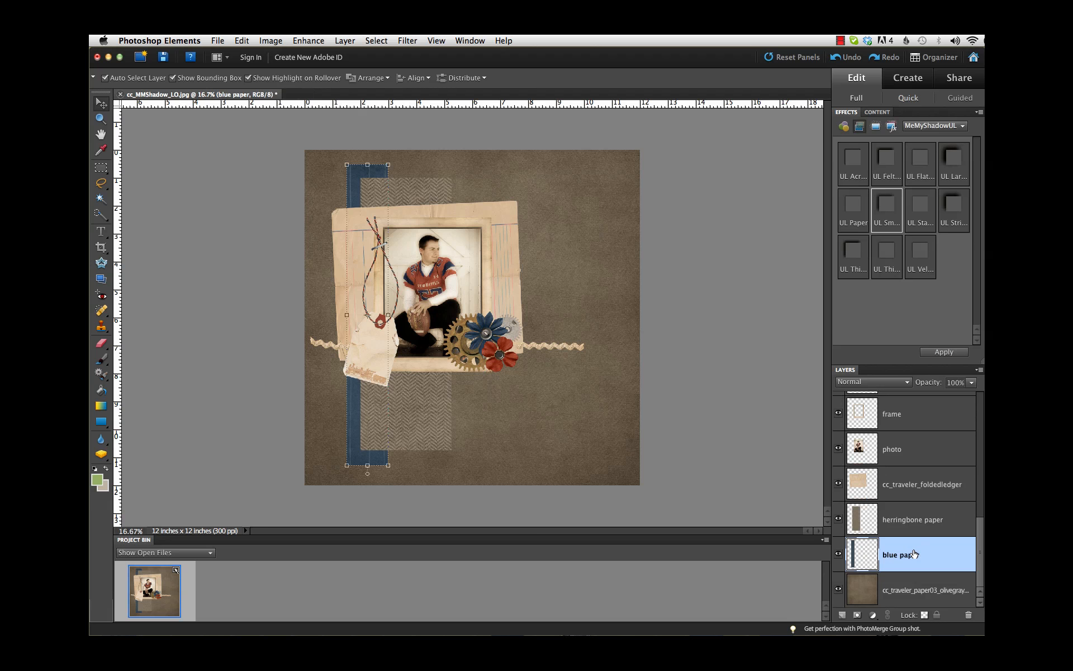
{"action": "double_click", "coordinate": [857, 207]}
{"action": "left_click", "coordinate": [907, 513]}
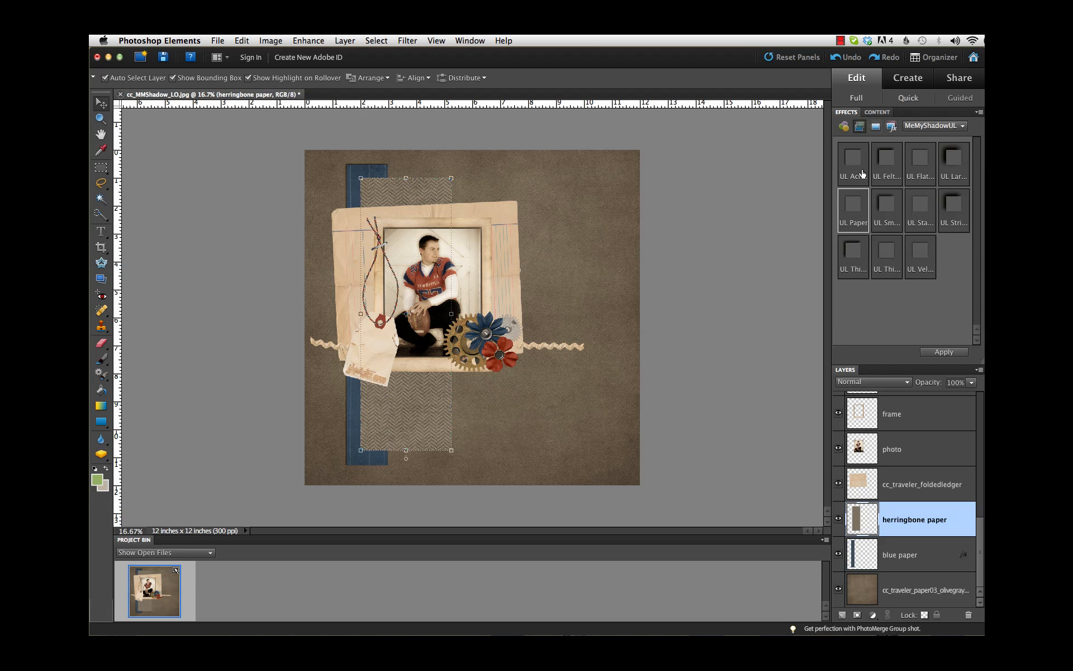
{"action": "double_click", "coordinate": [854, 208]}
Step: Copy the layer style from the herringbone paper layer and paste it onto the blue paper layer
{"action": "right_click", "coordinate": [906, 521]}
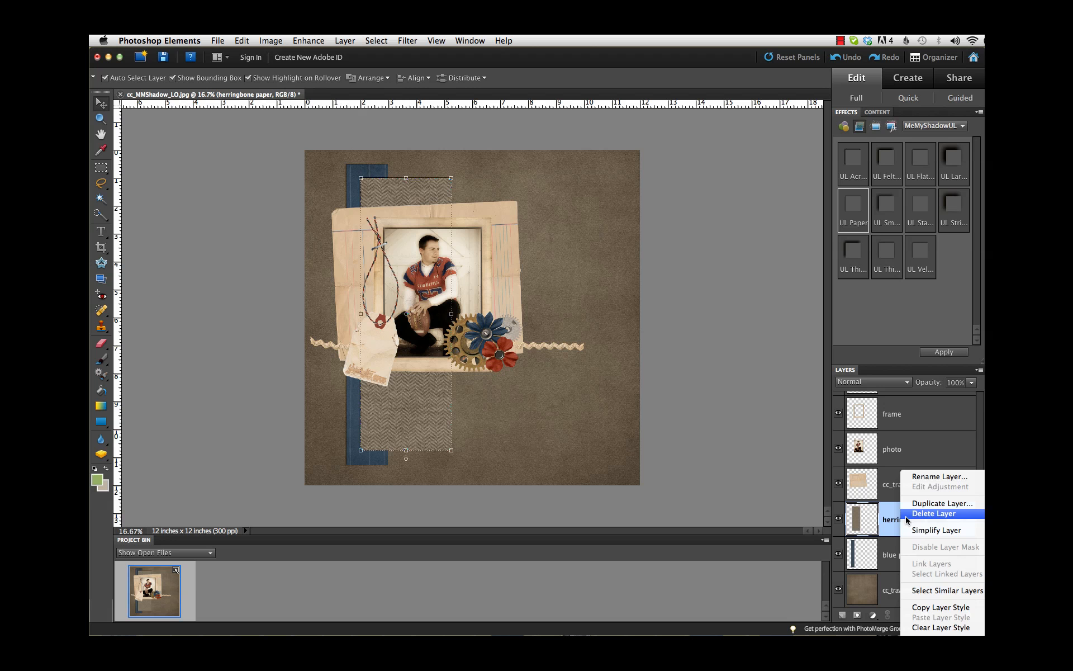
{"action": "left_click", "coordinate": [925, 611]}
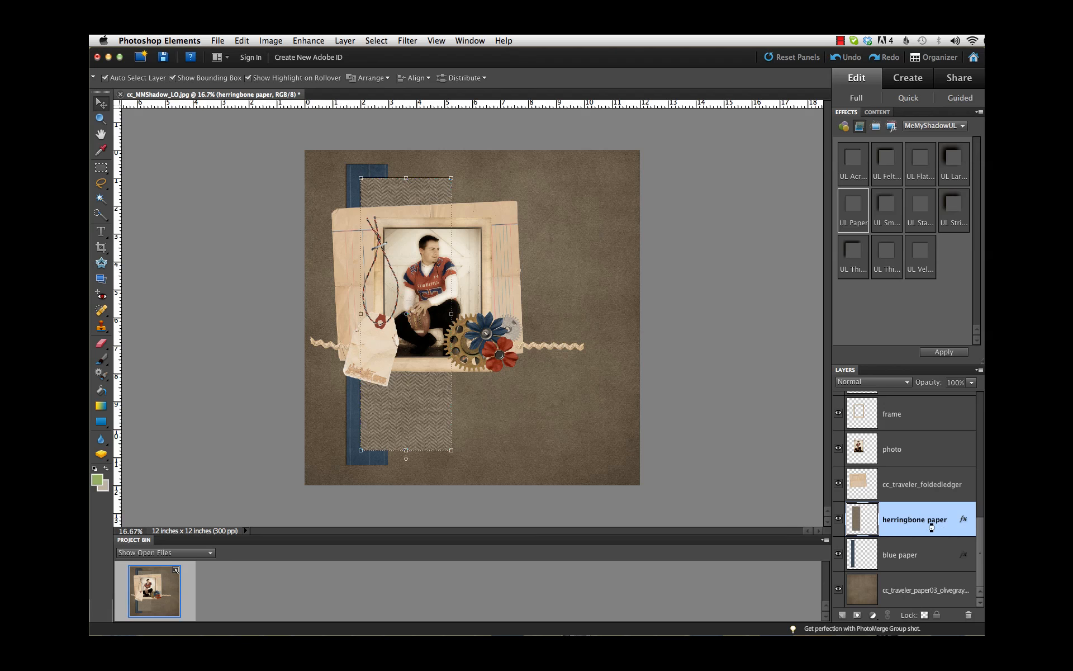
{"action": "left_click", "coordinate": [923, 556]}
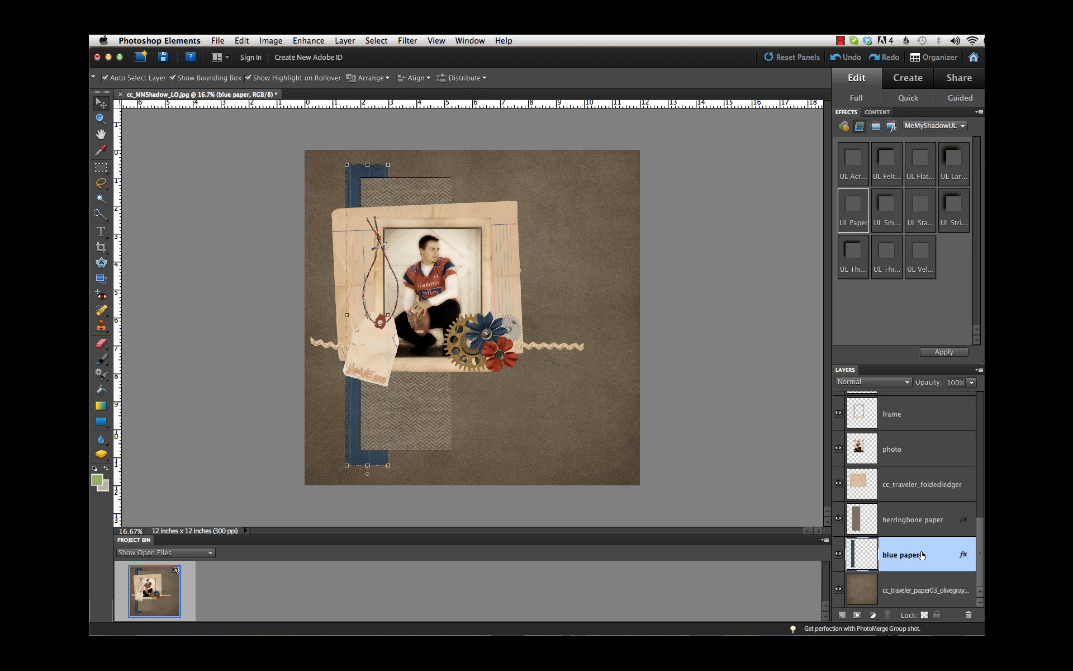
{"action": "right_click", "coordinate": [922, 555]}
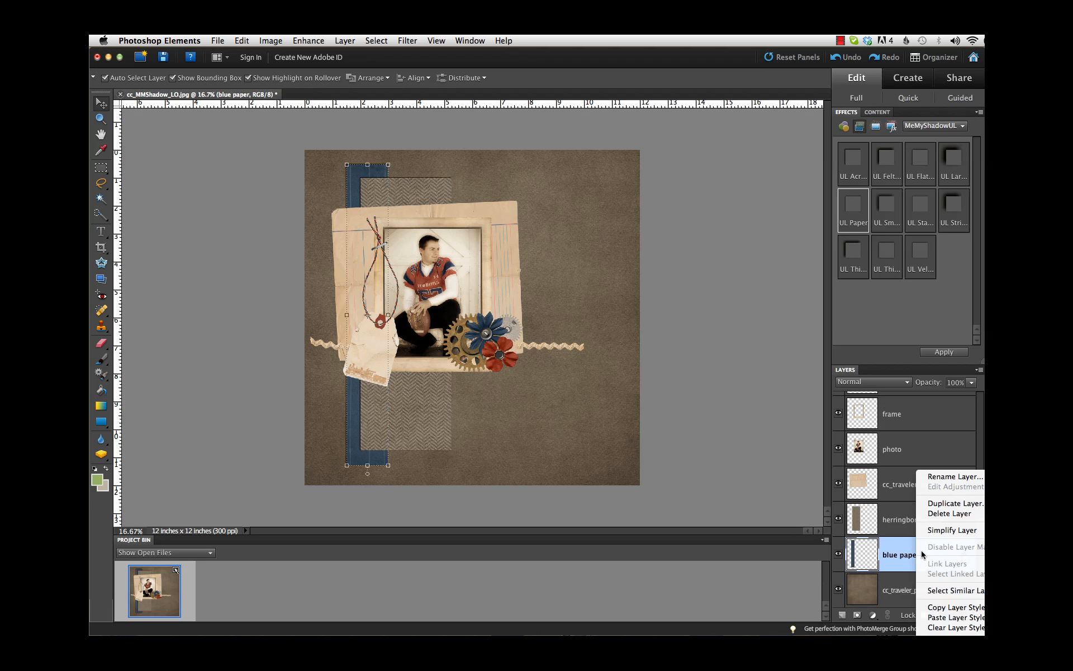
{"action": "left_click", "coordinate": [940, 617]}
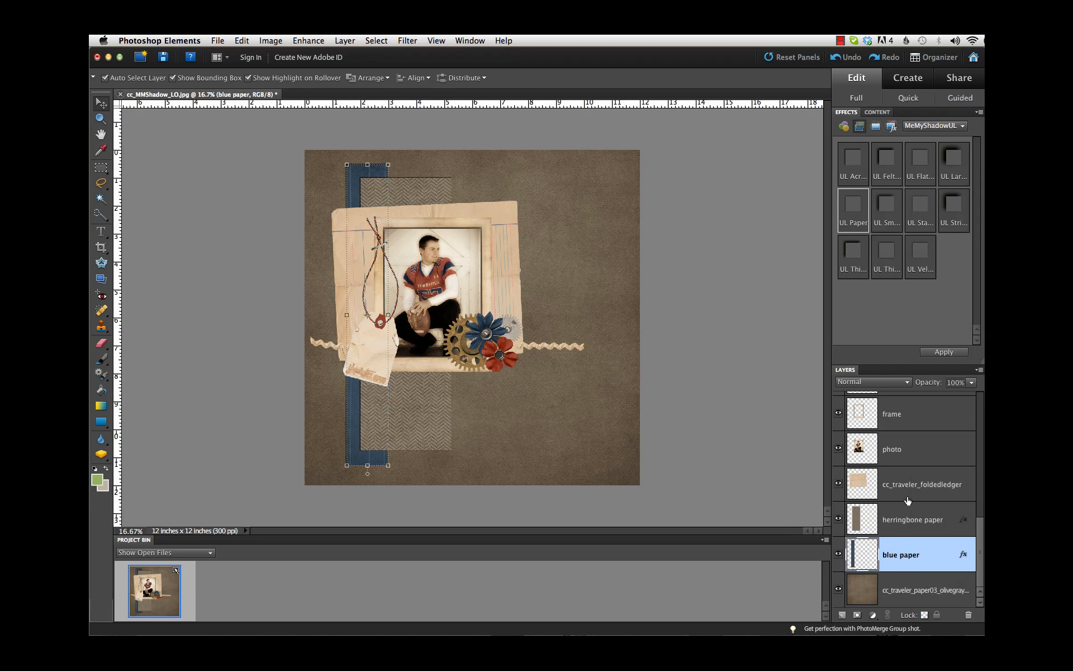
Step: Apply the UL Felt… shadow style to the gold gear layer
{"action": "scroll", "coordinate": [908, 500], "scroll_direction": "up", "scroll_amount": 2}
{"action": "scroll", "coordinate": [908, 500], "scroll_direction": "up", "scroll_amount": 5}
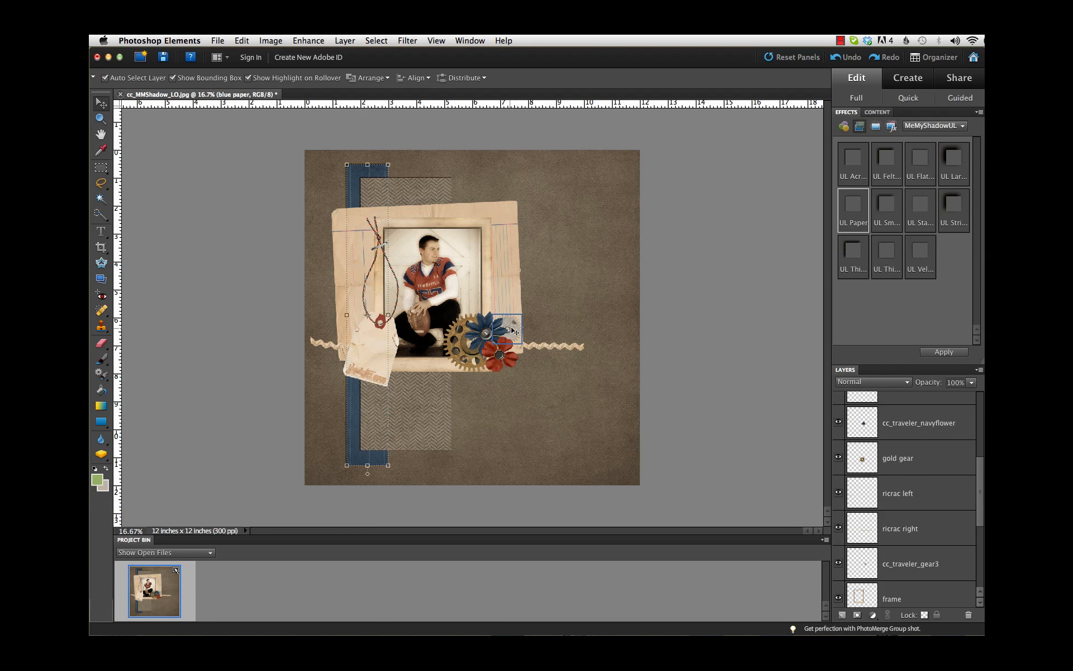
{"action": "left_click", "coordinate": [931, 458]}
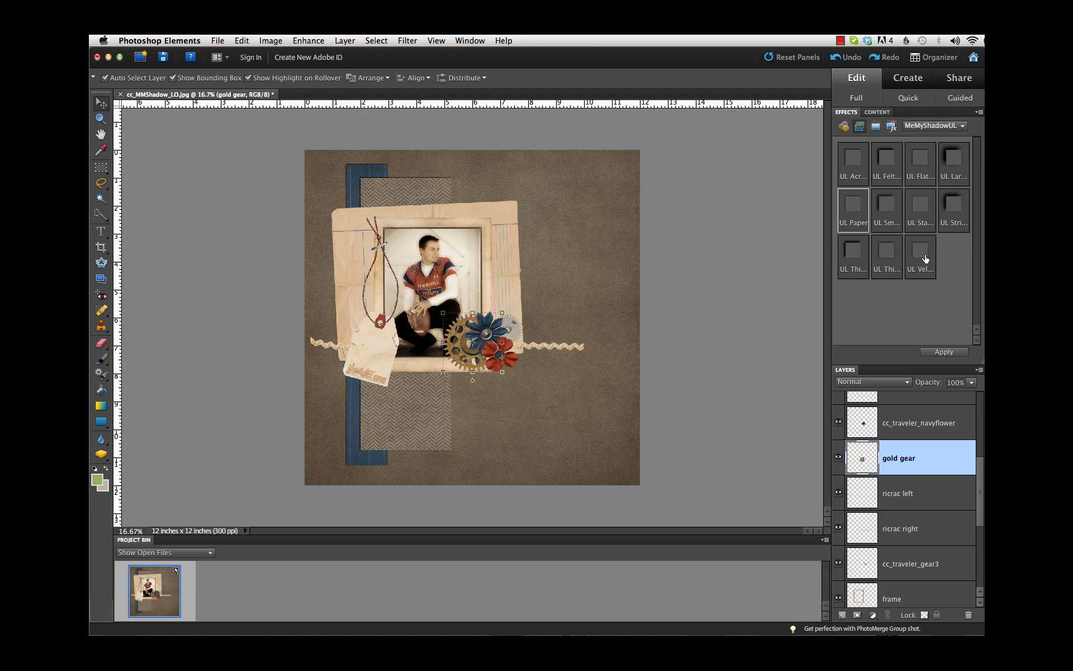
{"action": "double_click", "coordinate": [889, 161]}
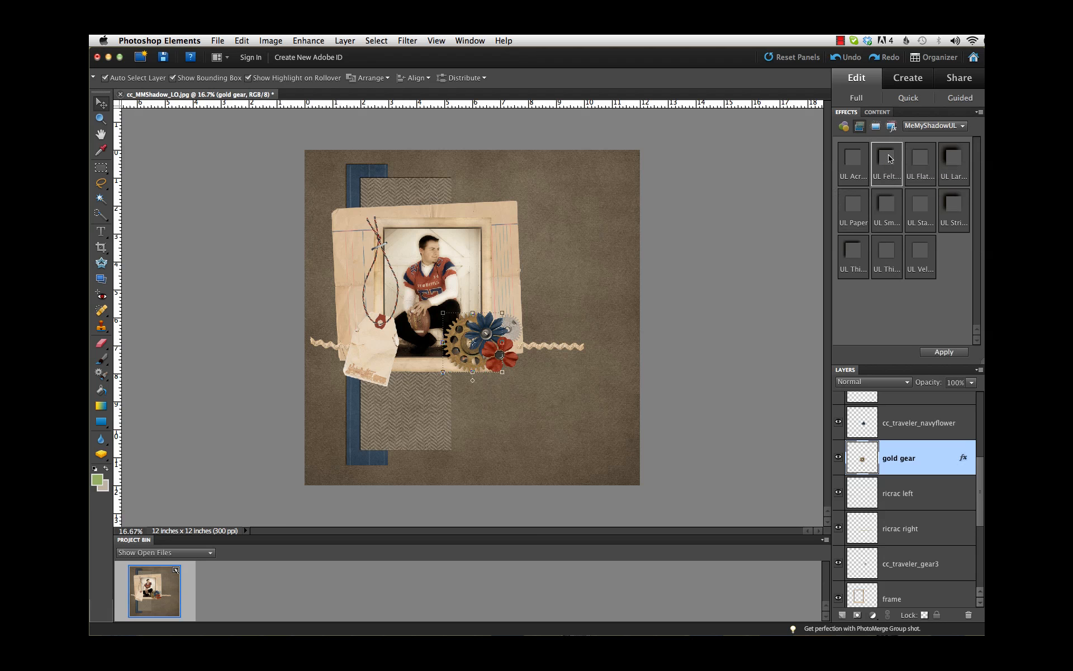
Step: Copy the gold gear layer's style and paste it onto the cc_traveler_gear3 layer
{"action": "right_click", "coordinate": [915, 455]}
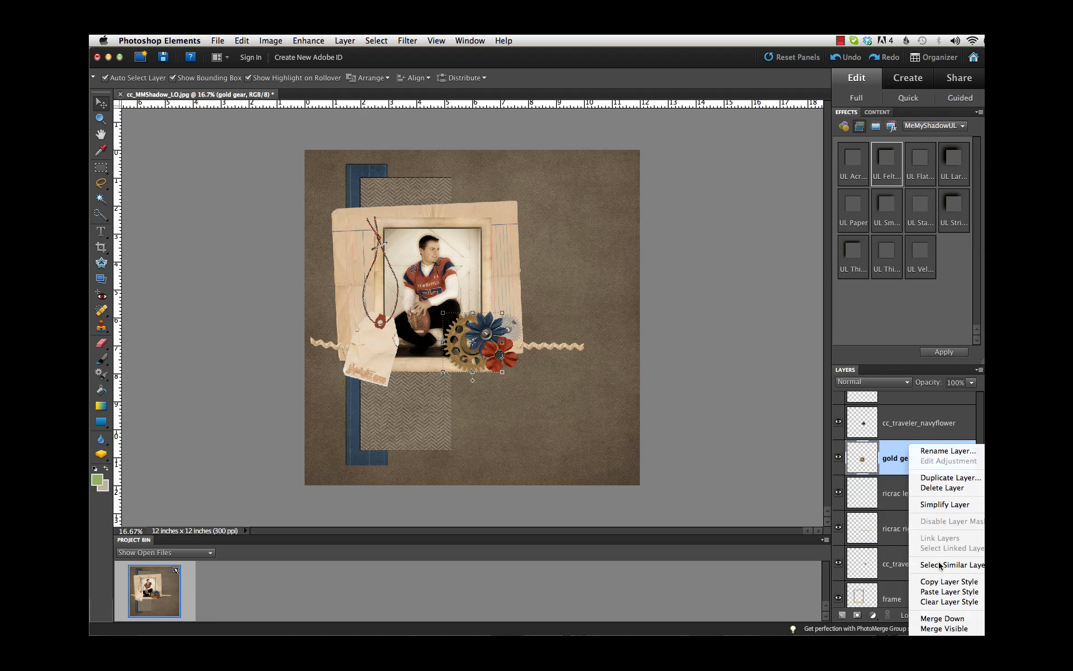
{"action": "left_click", "coordinate": [945, 582]}
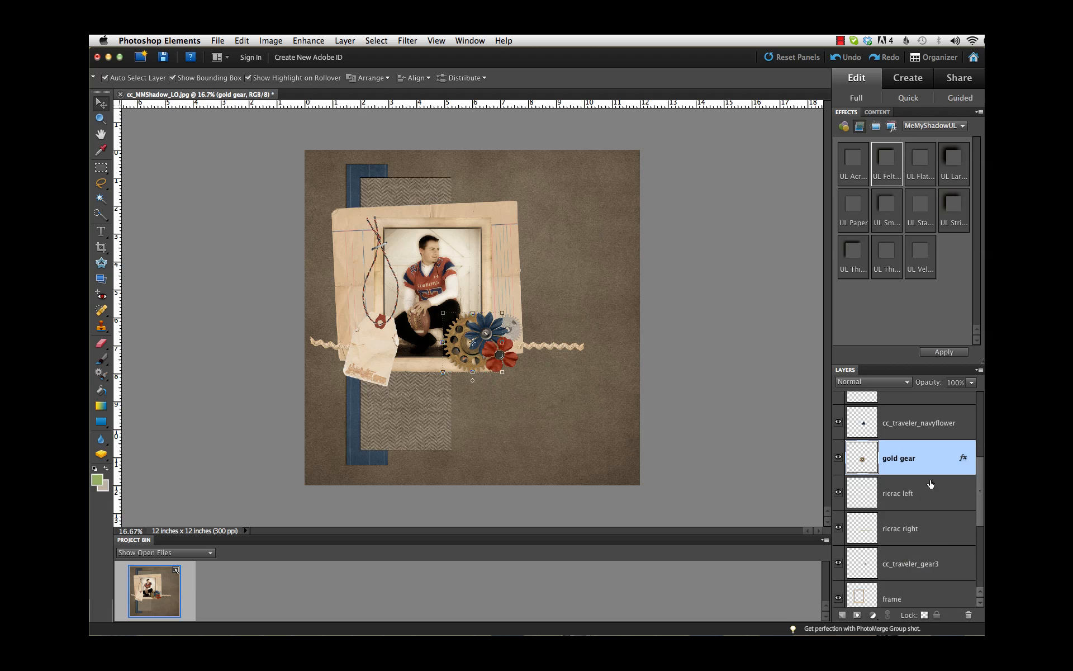
{"action": "scroll", "coordinate": [933, 452], "scroll_direction": "up", "scroll_amount": 2}
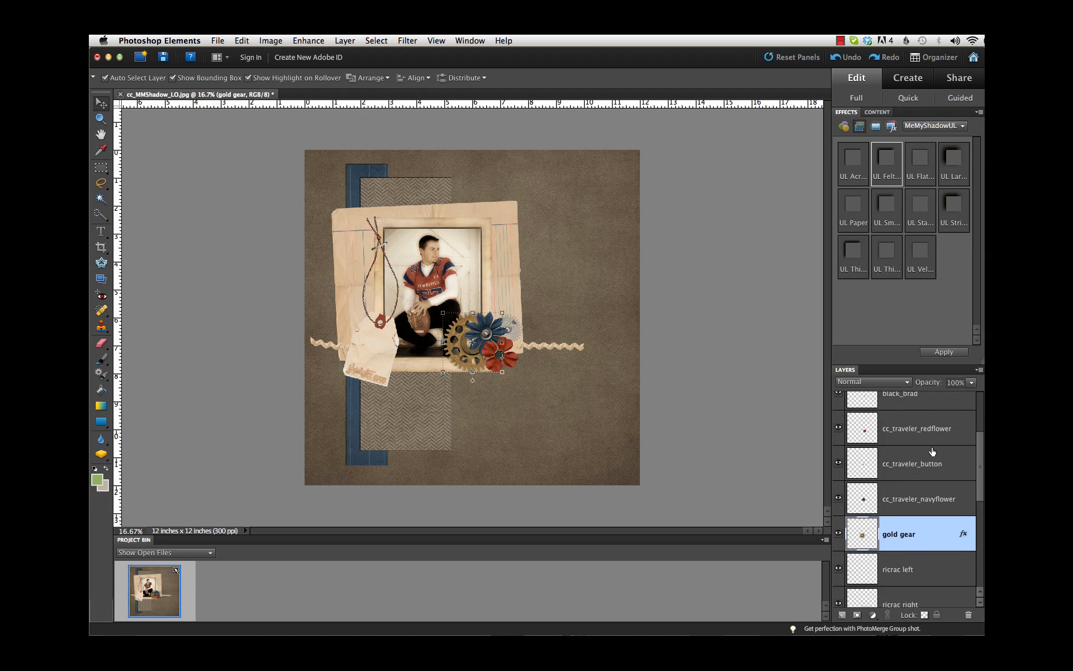
{"action": "scroll", "coordinate": [933, 452], "scroll_direction": "down", "scroll_amount": 3}
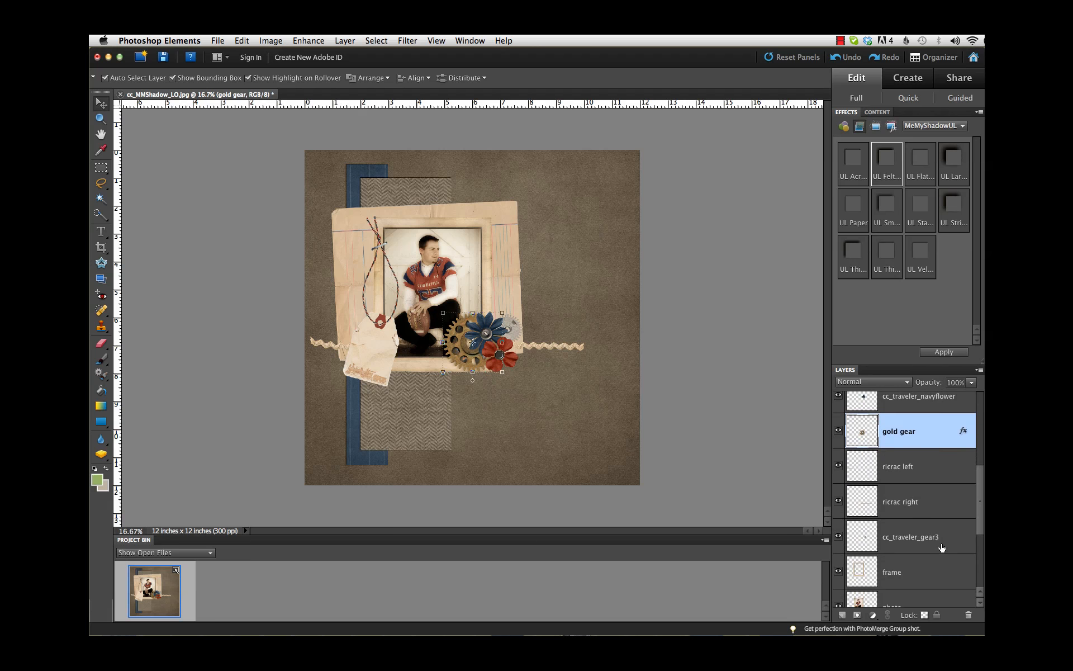
{"action": "left_click", "coordinate": [939, 544]}
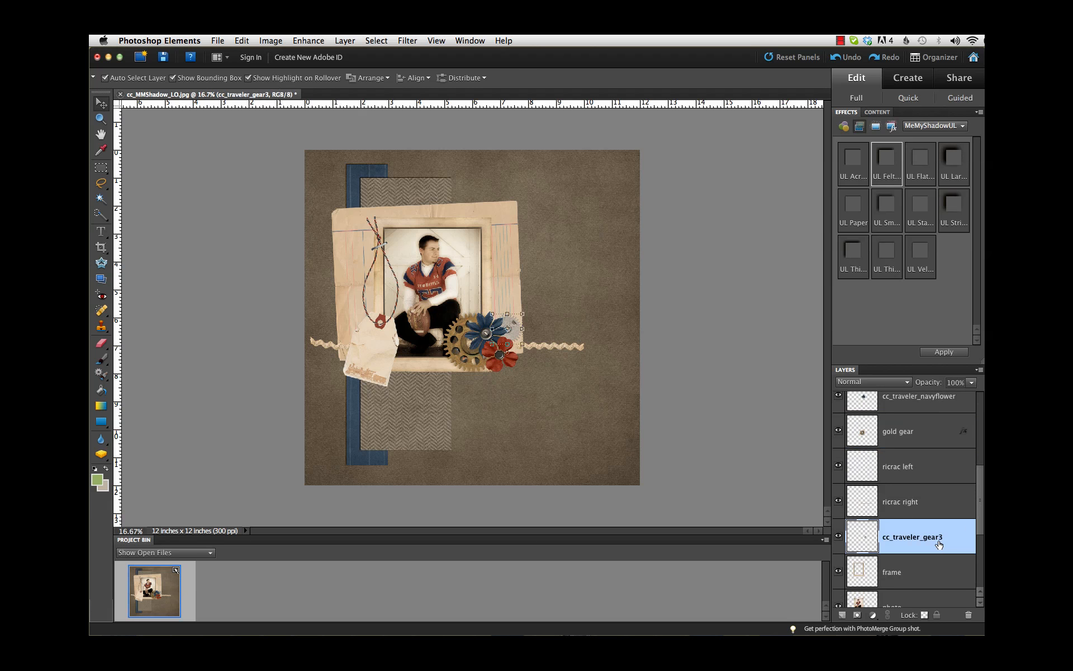
{"action": "right_click", "coordinate": [939, 544]}
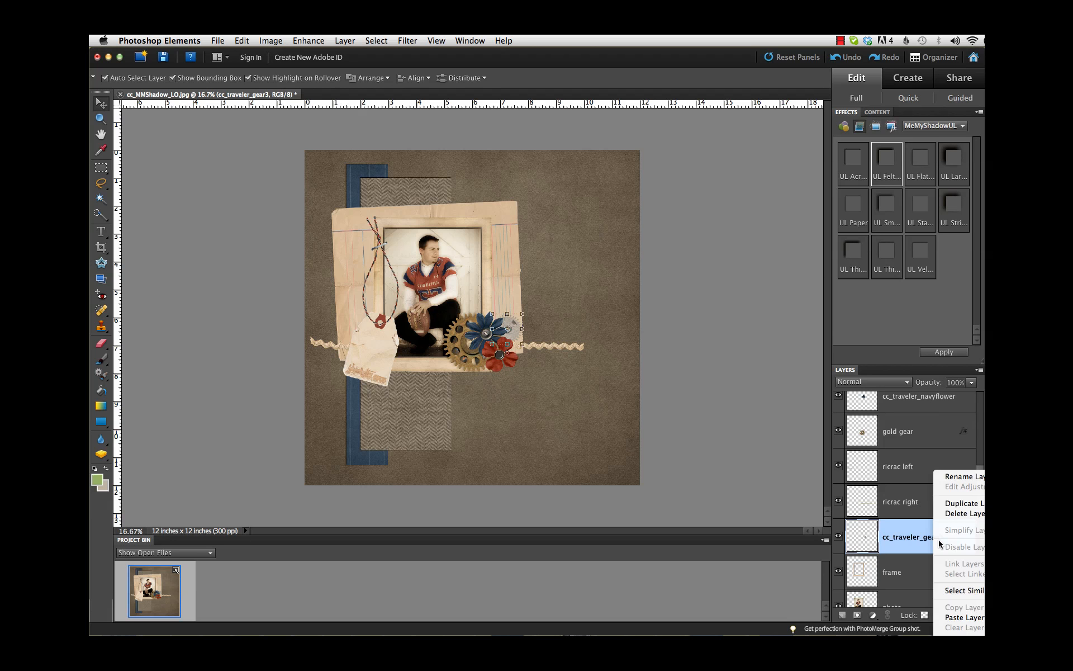
{"action": "left_click", "coordinate": [962, 618]}
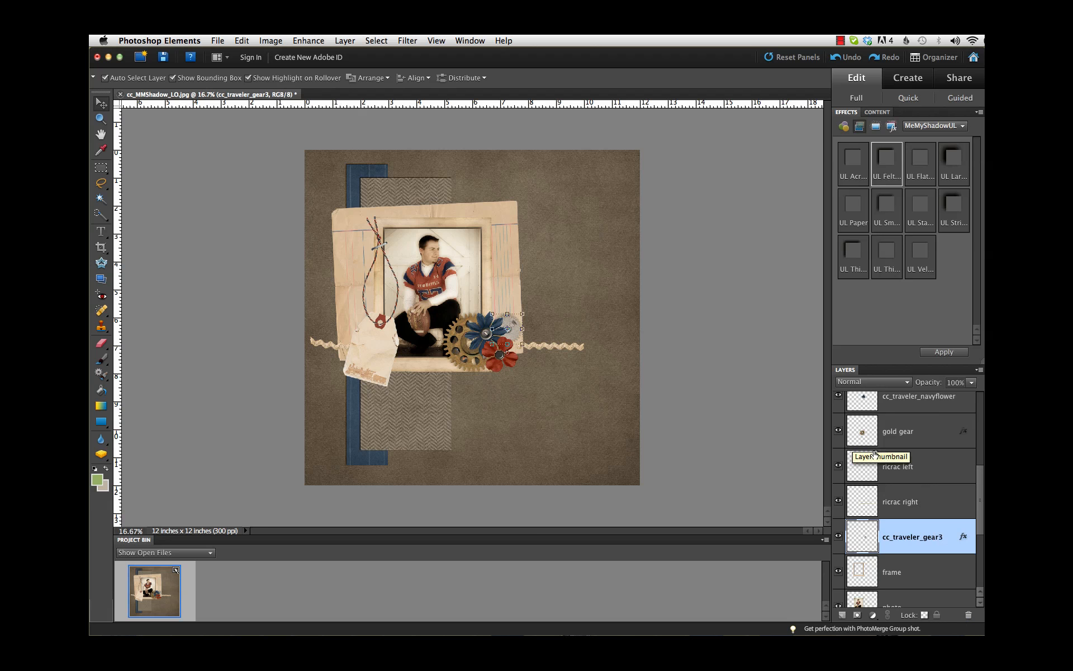
Step: Apply the UL Sta… shadow style to the cc_traveler_staple layer and UL Stri… to the cc_traveler_stringloop layer
{"action": "scroll", "coordinate": [864, 451], "scroll_direction": "up", "scroll_amount": 5}
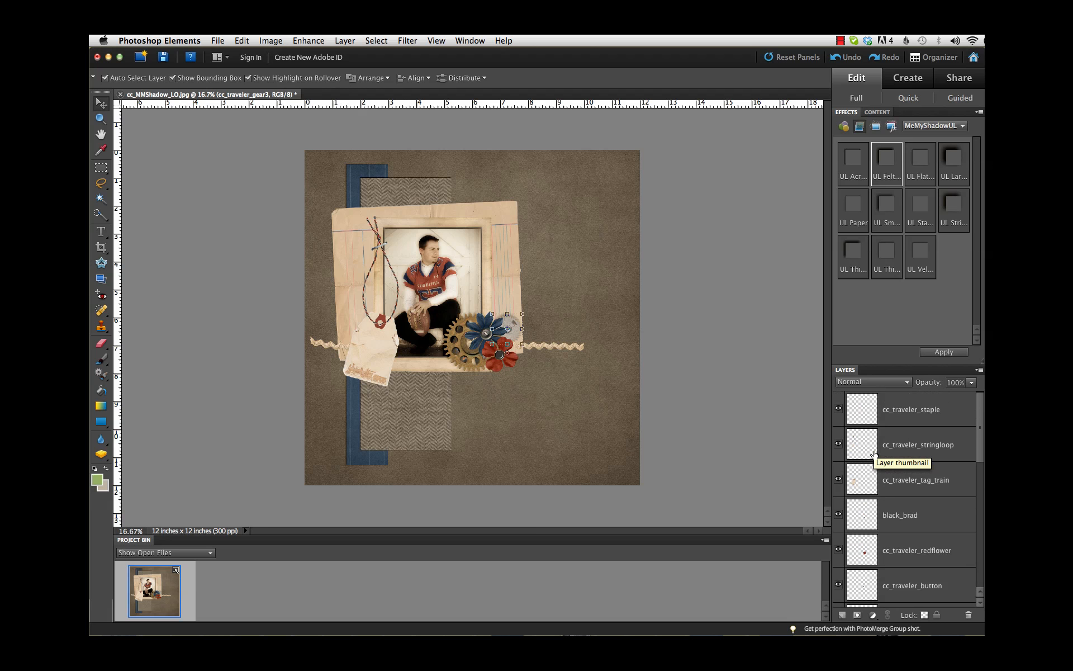
{"action": "left_click", "coordinate": [924, 417]}
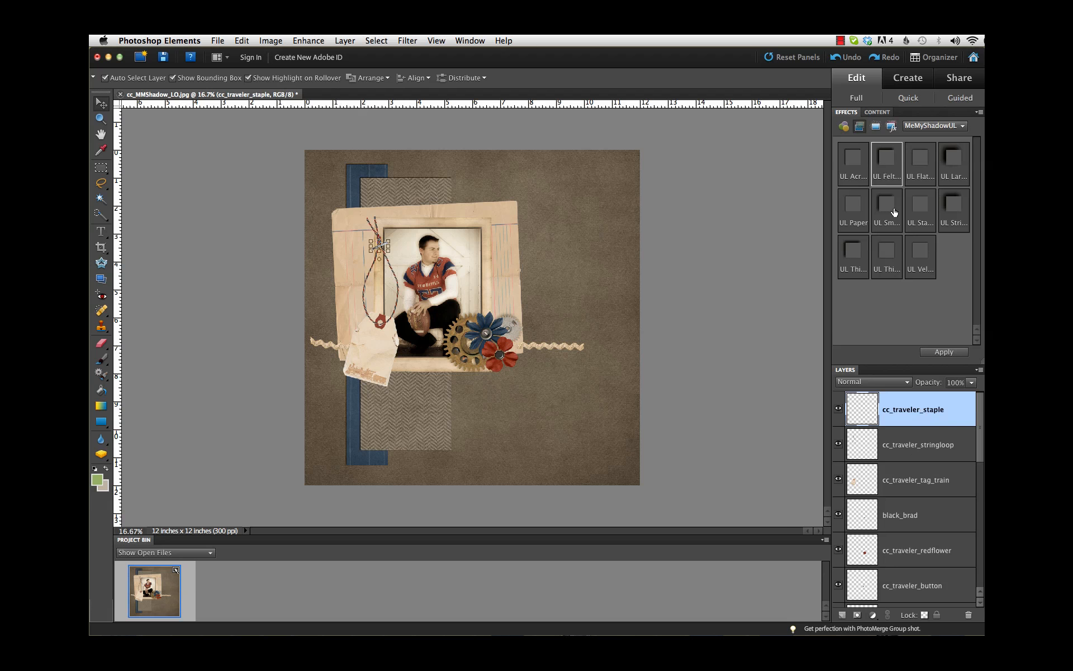
{"action": "double_click", "coordinate": [921, 205]}
{"action": "left_click", "coordinate": [920, 450]}
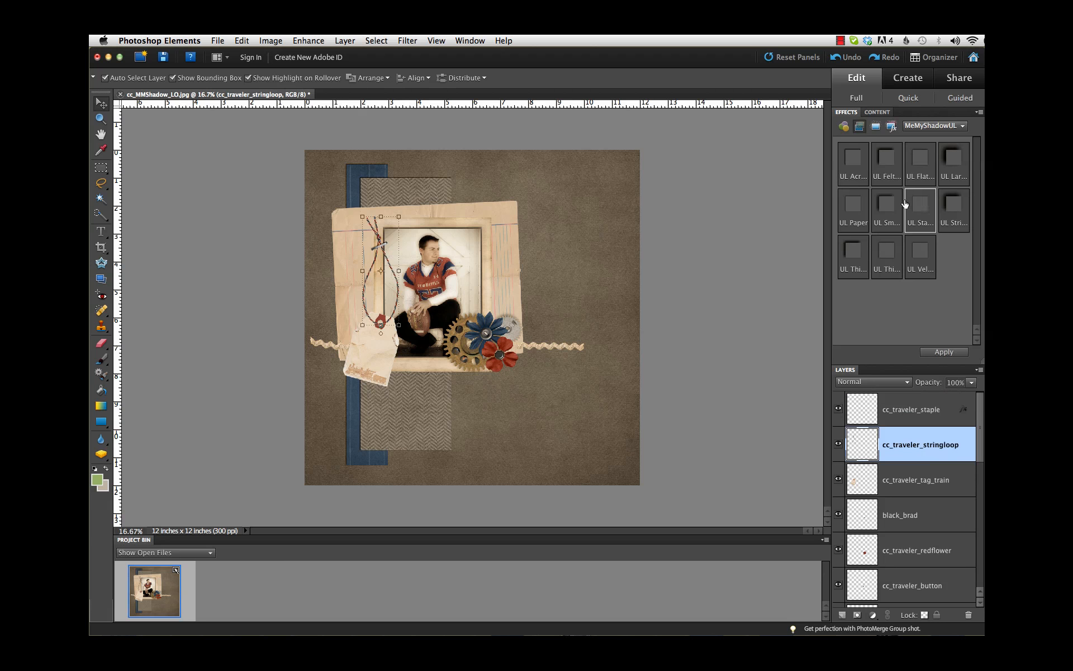
{"action": "double_click", "coordinate": [956, 208]}
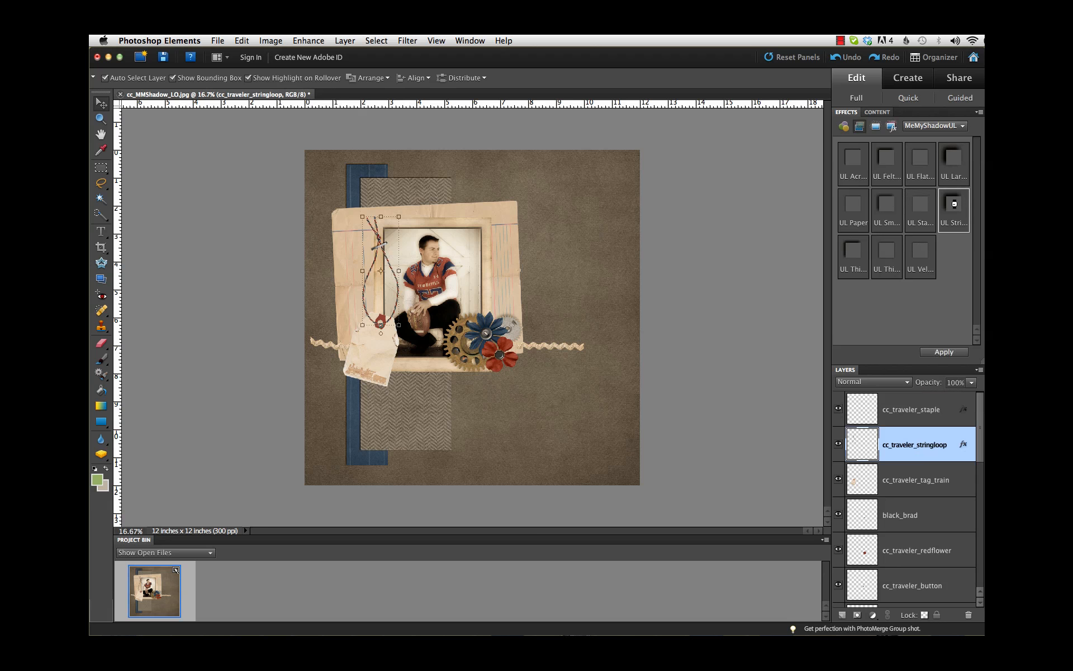
Step: Apply the first UL Thi… shadow style to the cc_traveler_tag_train layer and the second UL Thi… style to the black_brad layer
{"action": "left_click", "coordinate": [915, 479]}
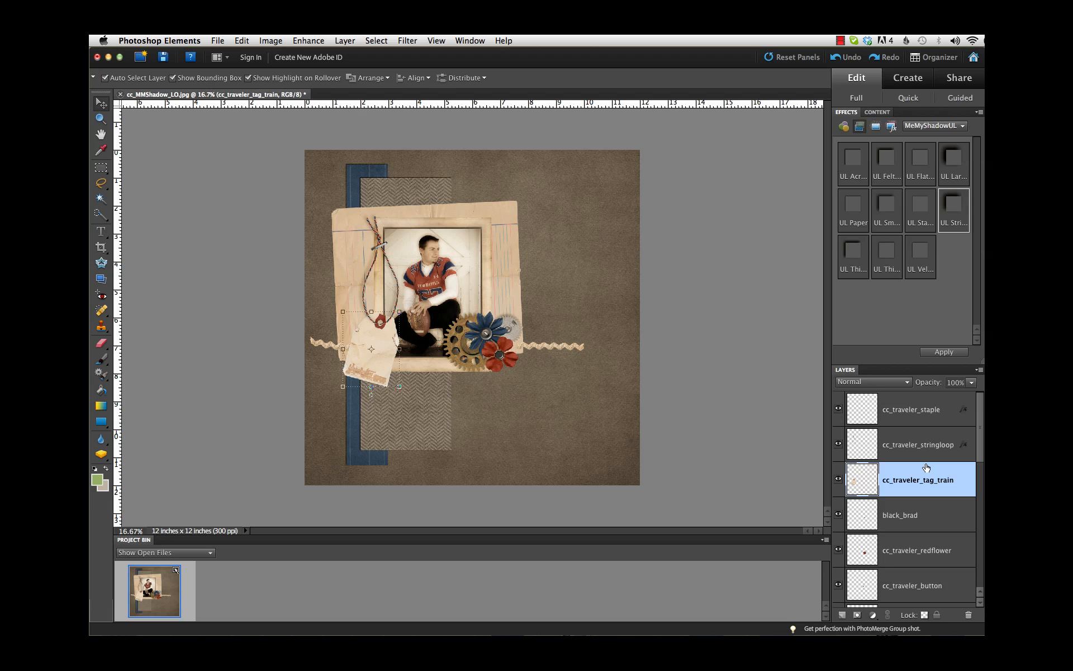
{"action": "double_click", "coordinate": [854, 251]}
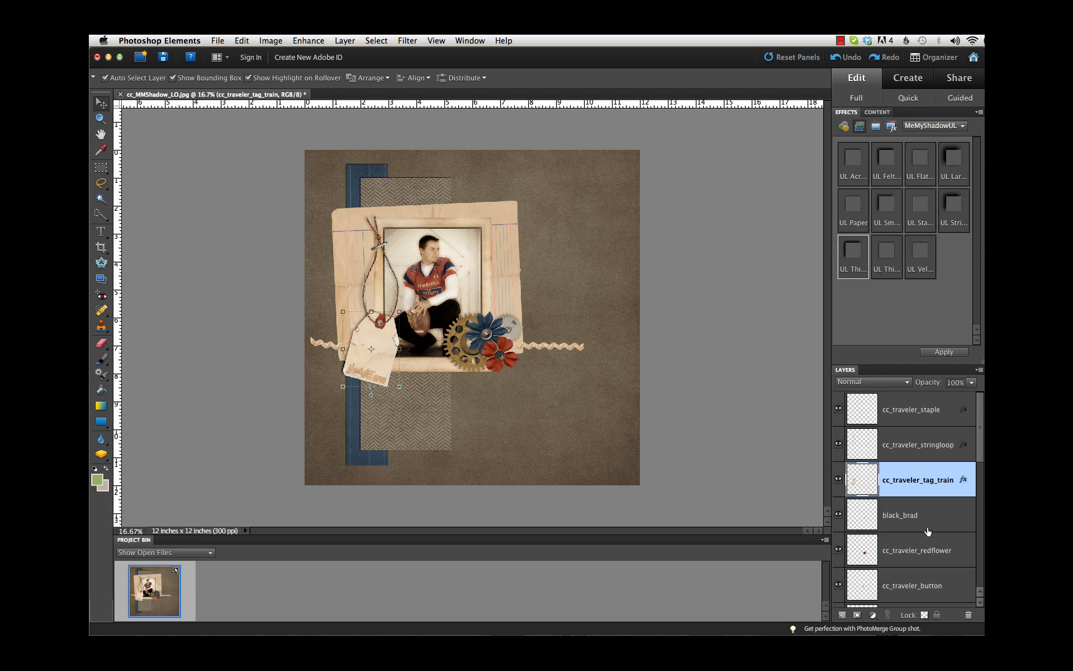
{"action": "left_click", "coordinate": [910, 521]}
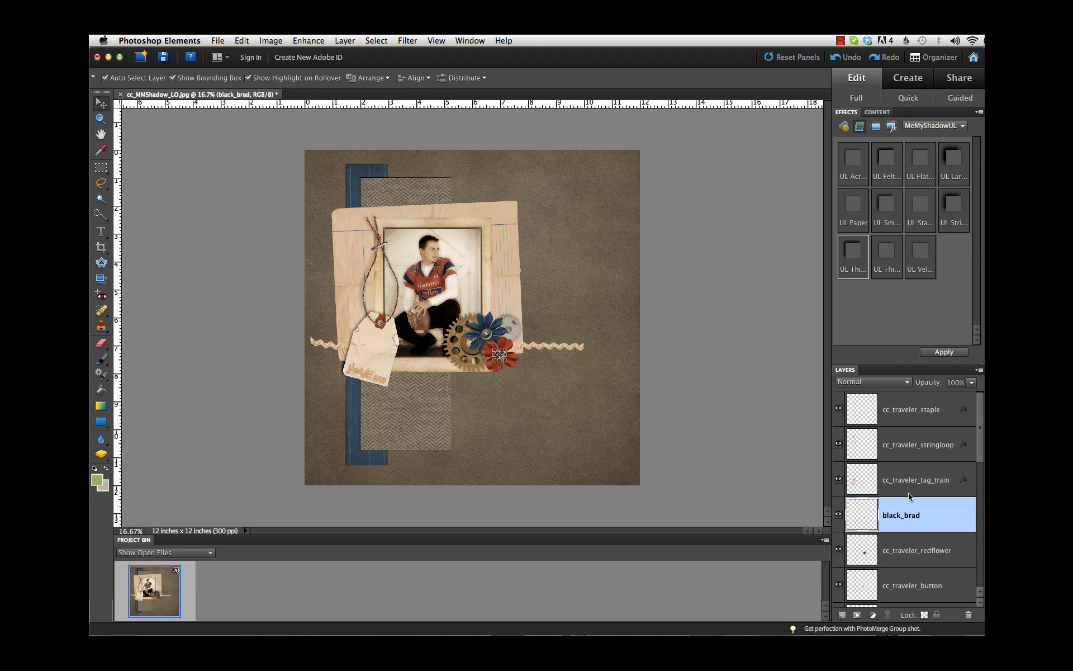
{"action": "double_click", "coordinate": [887, 257]}
Step: Apply the UL Sm… shadow style to the cc_traveler_redflower layer and the second UL Thi… style to the cc_traveler_button layer
{"action": "left_click", "coordinate": [913, 553]}
{"action": "scroll", "coordinate": [911, 532], "scroll_direction": "down", "scroll_amount": 4}
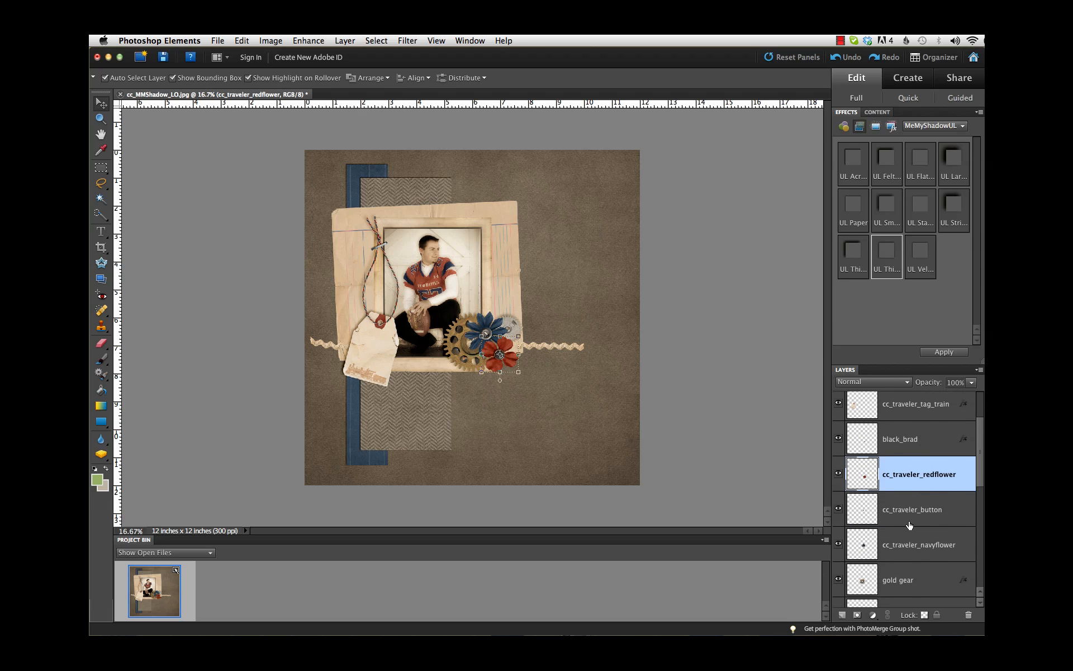
{"action": "double_click", "coordinate": [891, 205]}
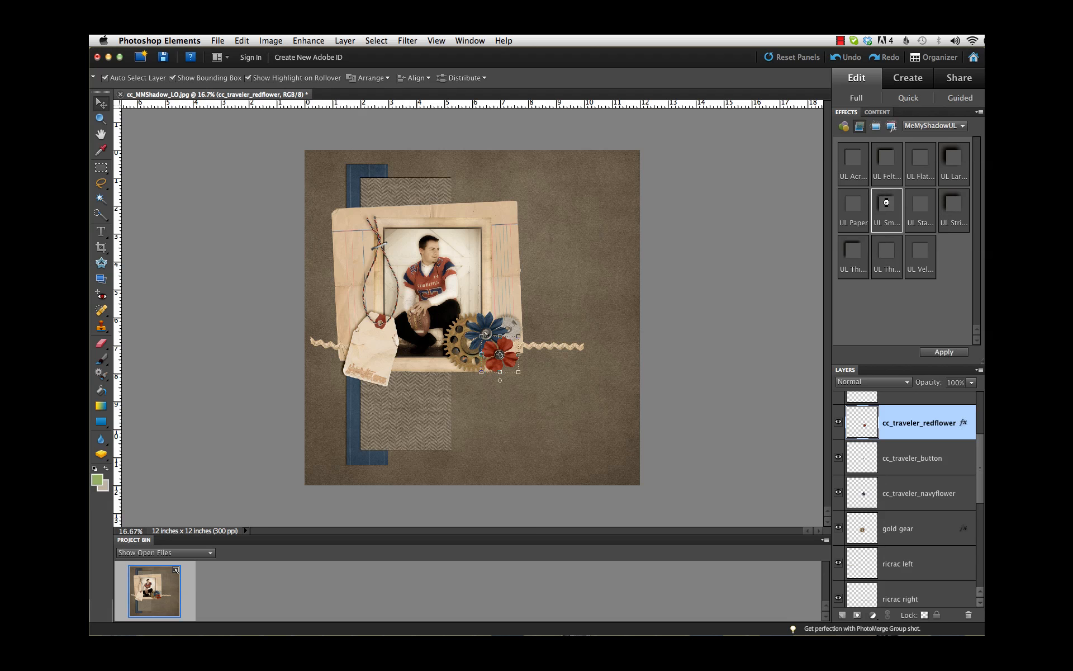
{"action": "left_click", "coordinate": [925, 464]}
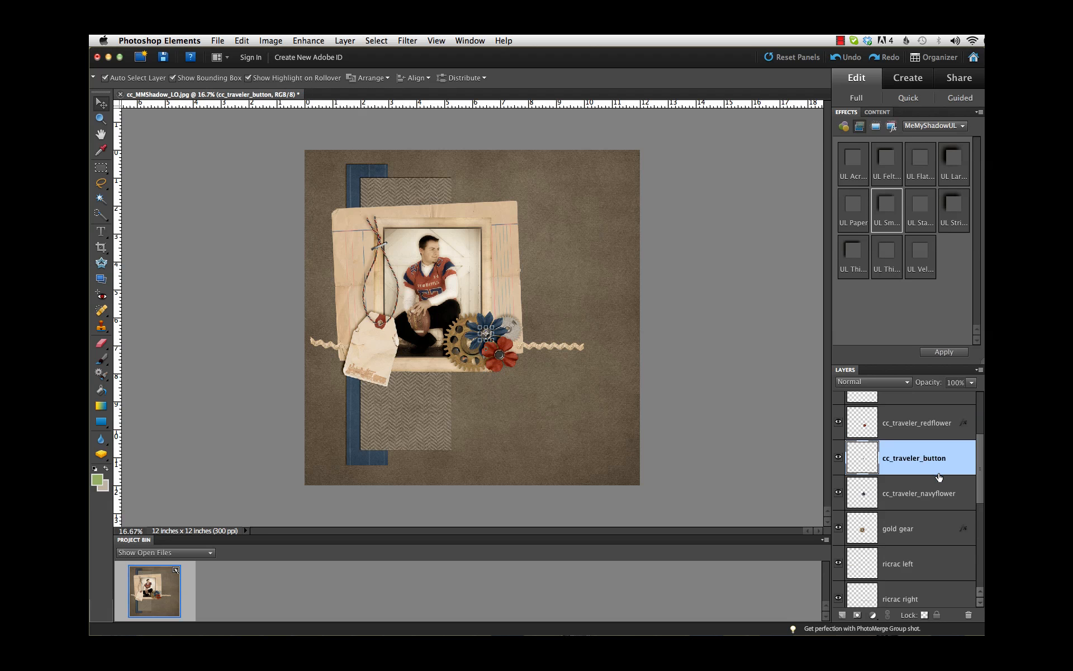
{"action": "double_click", "coordinate": [886, 250]}
Step: Apply the UL Sm… shadow style to the cc_traveler_navyflower layer
{"action": "left_click", "coordinate": [944, 432]}
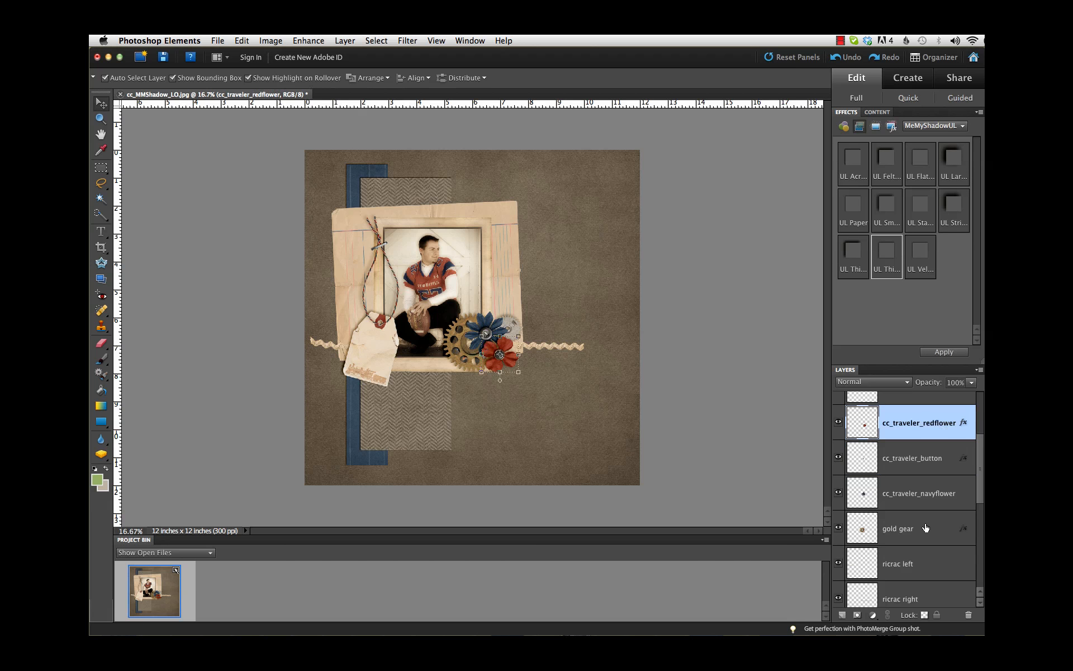
{"action": "left_click", "coordinate": [925, 494]}
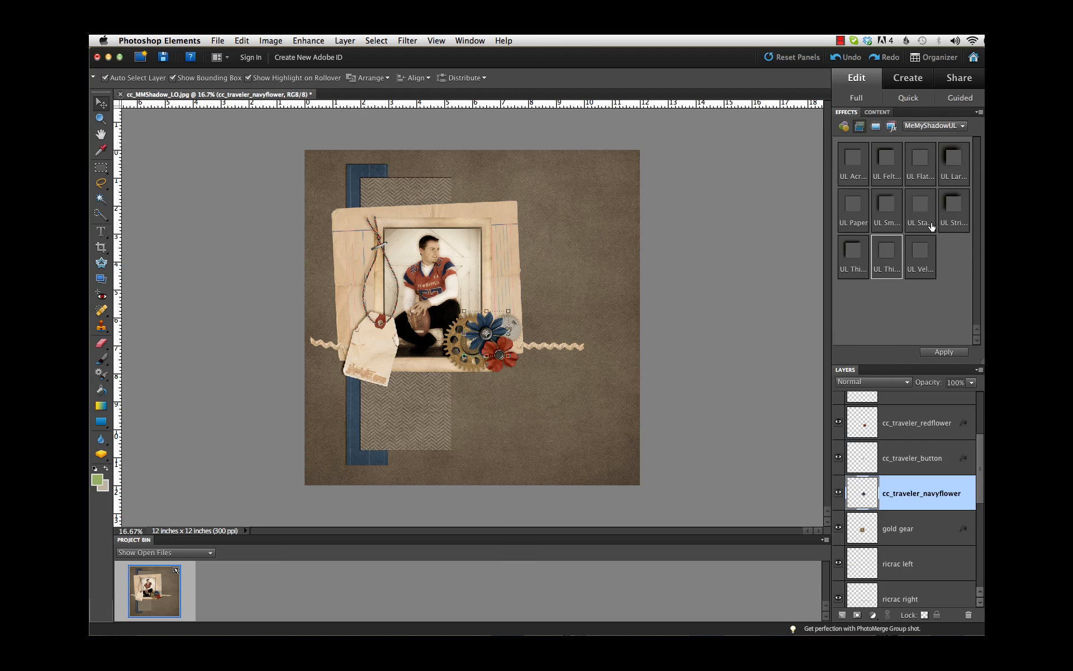
{"action": "double_click", "coordinate": [889, 206]}
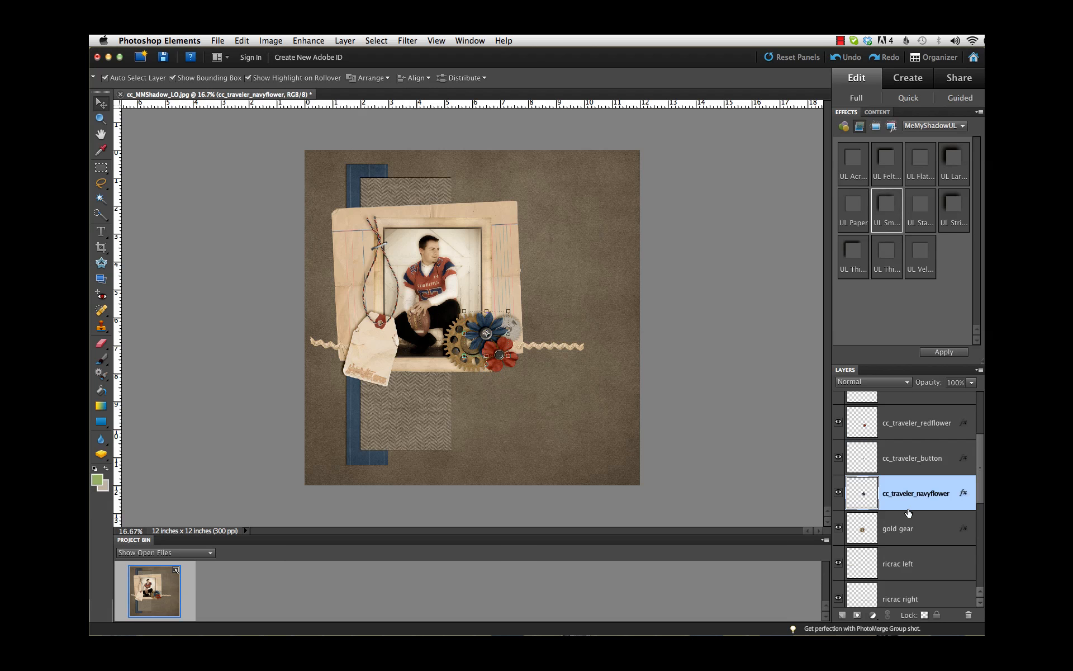
Step: Apply the UL Flat Ribbon shadow style to both the ricrac left and ricrac right layers
{"action": "scroll", "coordinate": [908, 513], "scroll_direction": "down", "scroll_amount": 3}
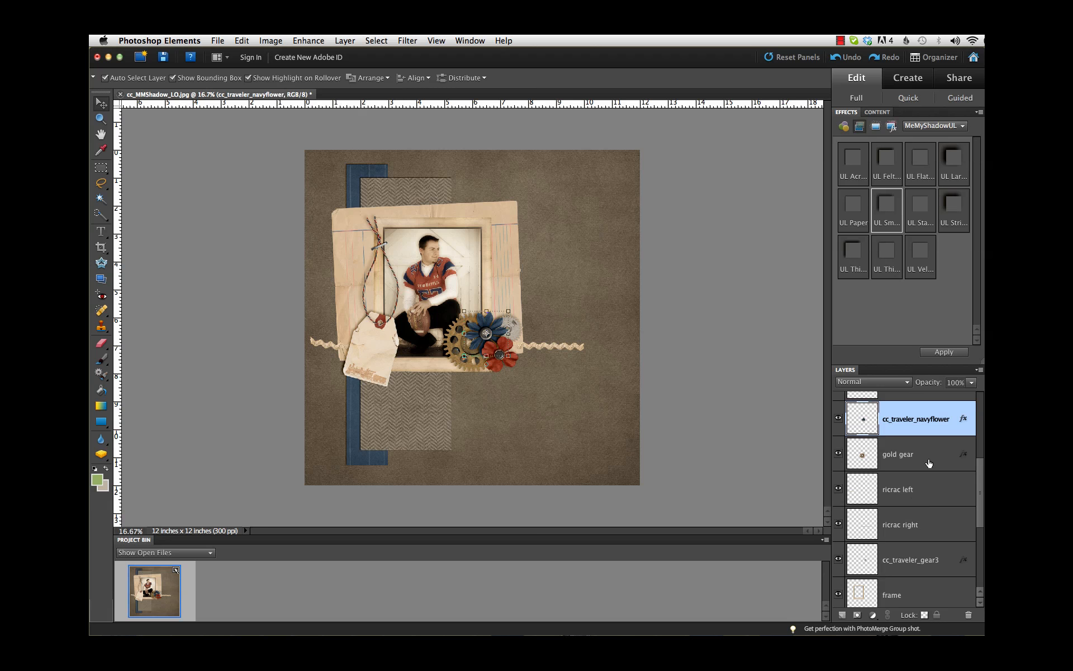
{"action": "left_click", "coordinate": [942, 491]}
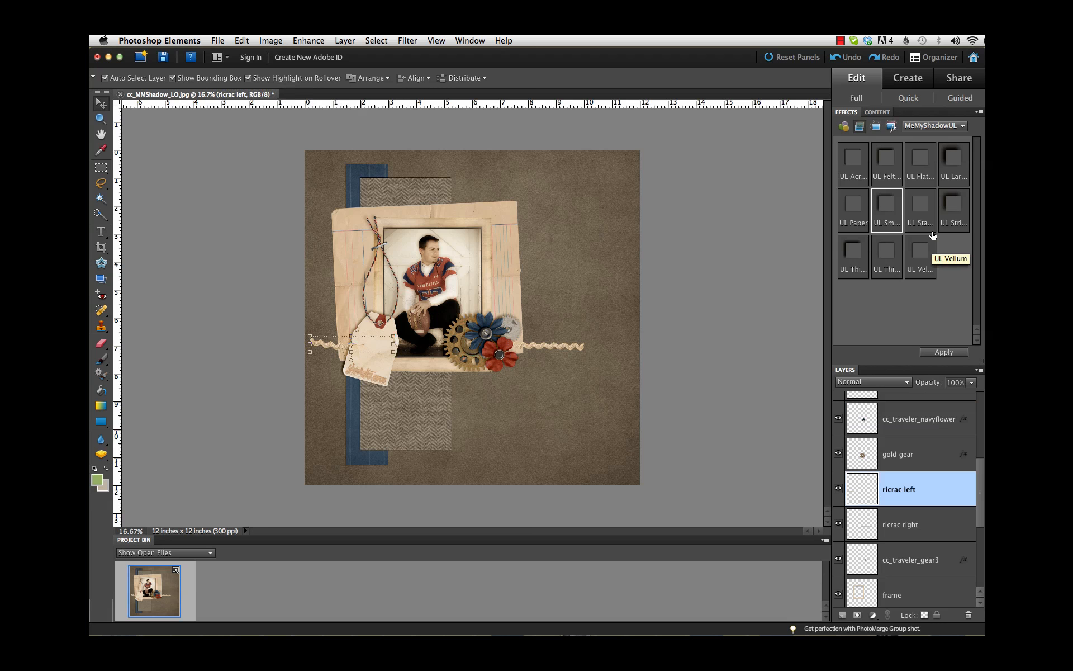
{"action": "double_click", "coordinate": [921, 159]}
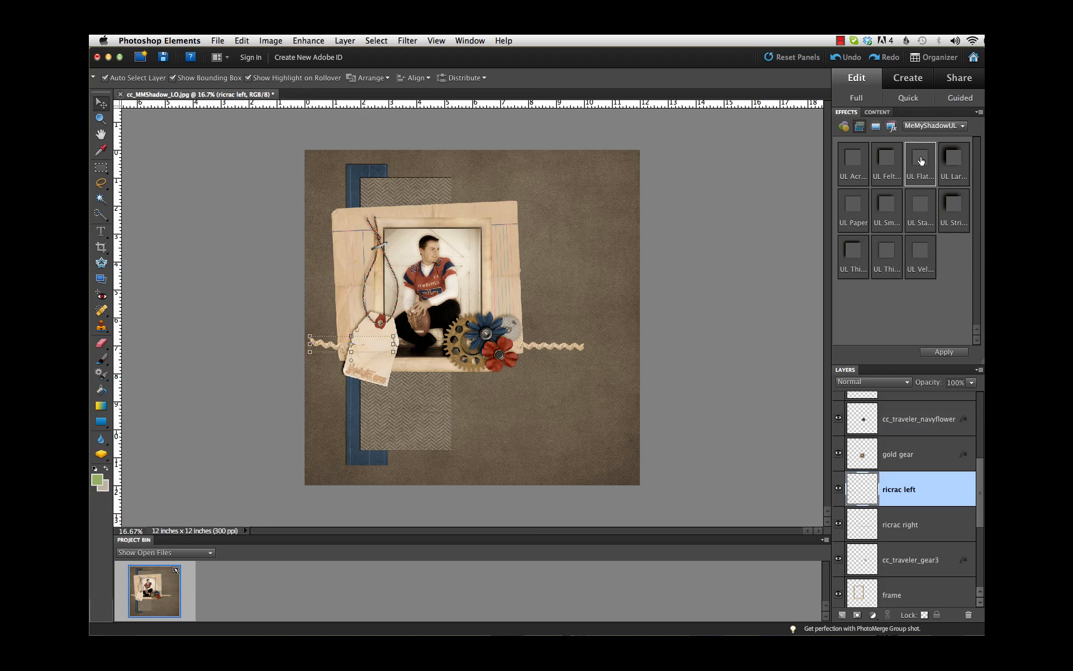
{"action": "left_click", "coordinate": [924, 524]}
{"action": "double_click", "coordinate": [922, 161]}
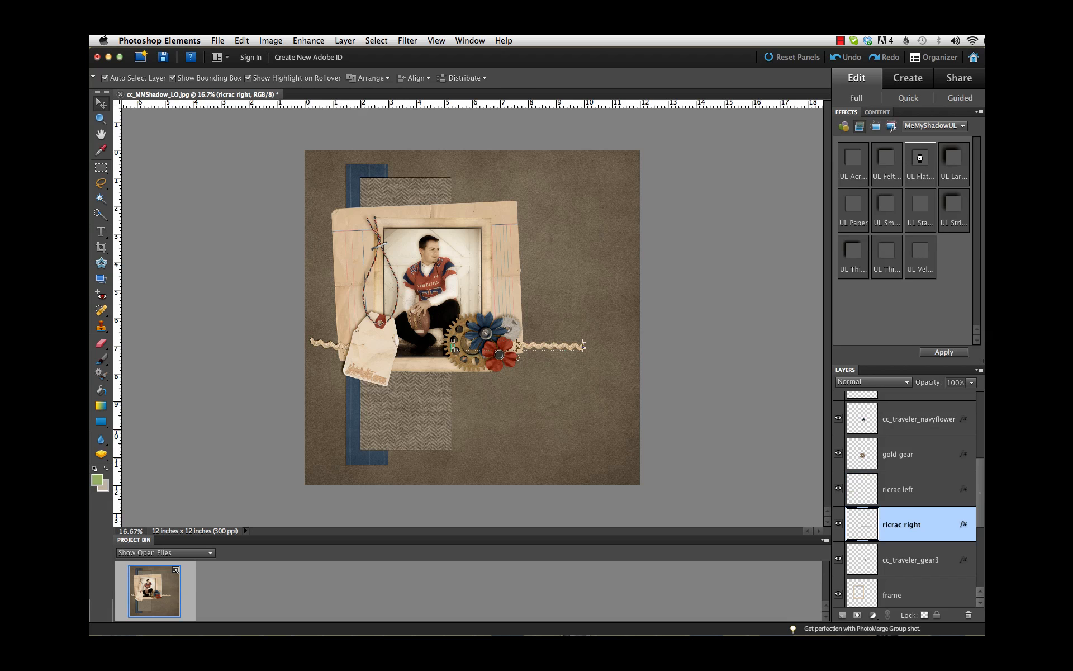
Step: Apply the UL Paper shadow style to the frame layer around the photo
{"action": "scroll", "coordinate": [891, 521], "scroll_direction": "down", "scroll_amount": 3}
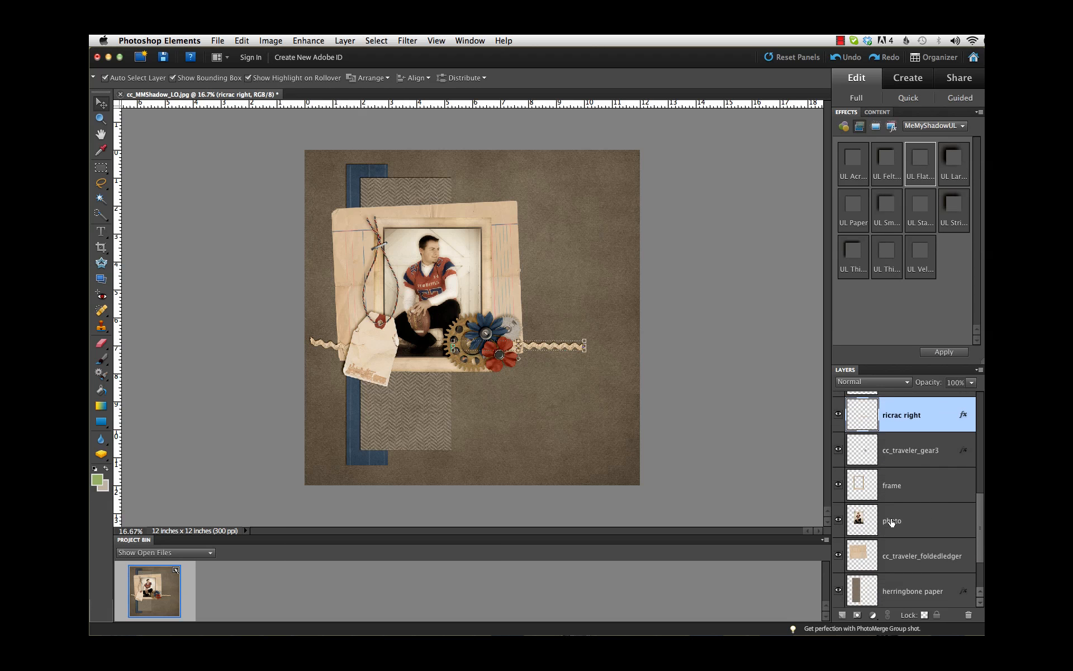
{"action": "left_click", "coordinate": [908, 488]}
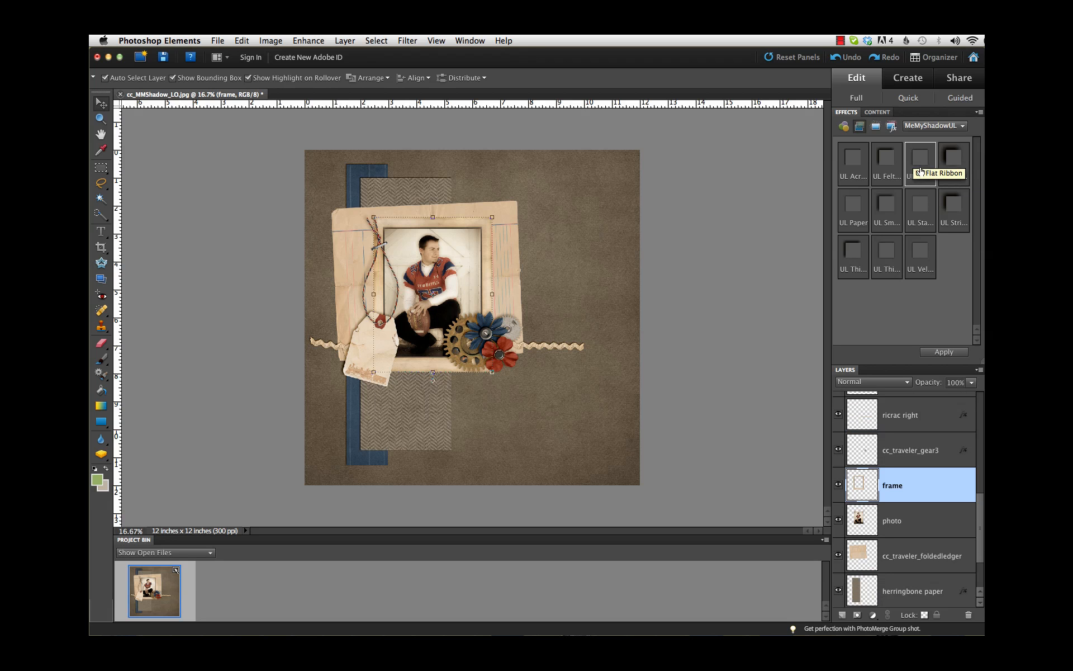
{"action": "double_click", "coordinate": [854, 208]}
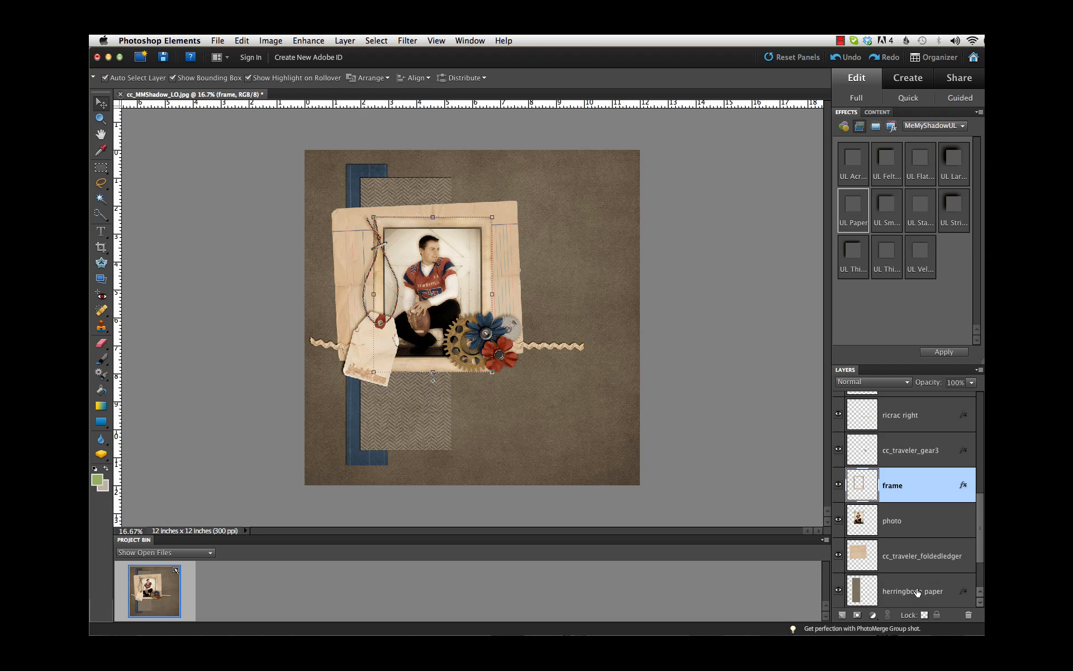
Step: Apply the first UL Thi… shadow style to the cc_traveler_foldedledger layer and deselect all layers
{"action": "left_click", "coordinate": [914, 520]}
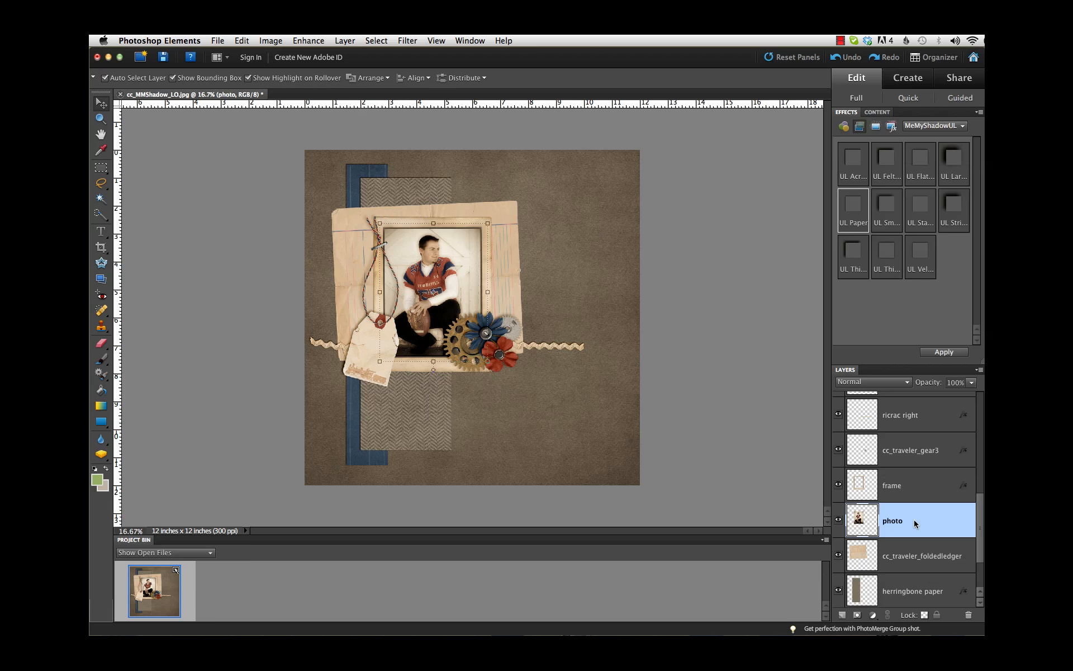
{"action": "left_click", "coordinate": [918, 557]}
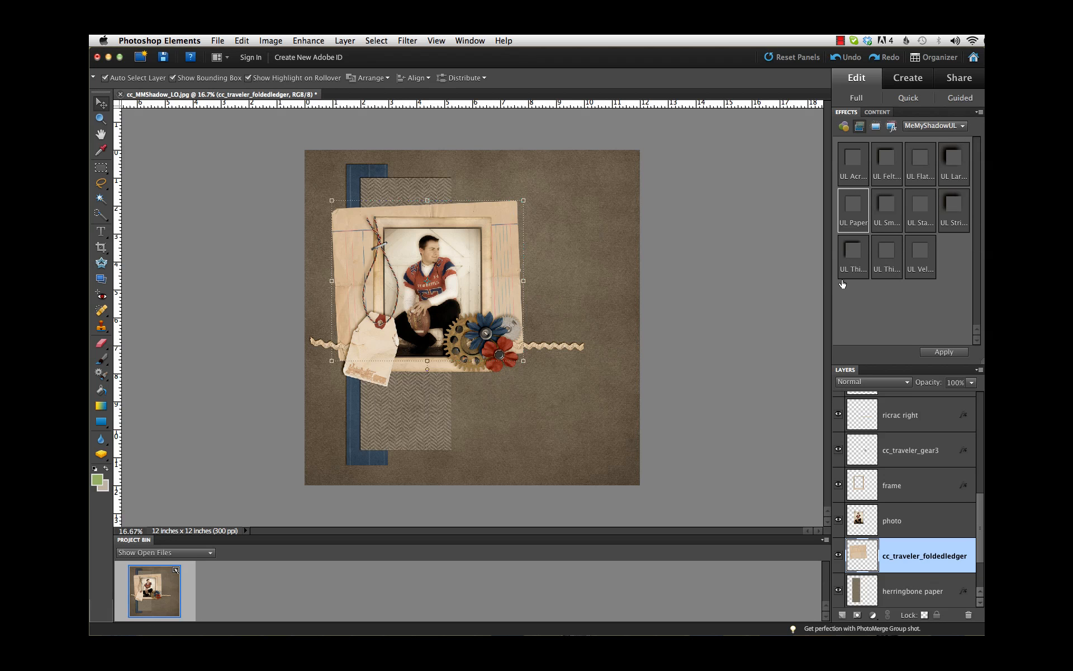
{"action": "double_click", "coordinate": [855, 251]}
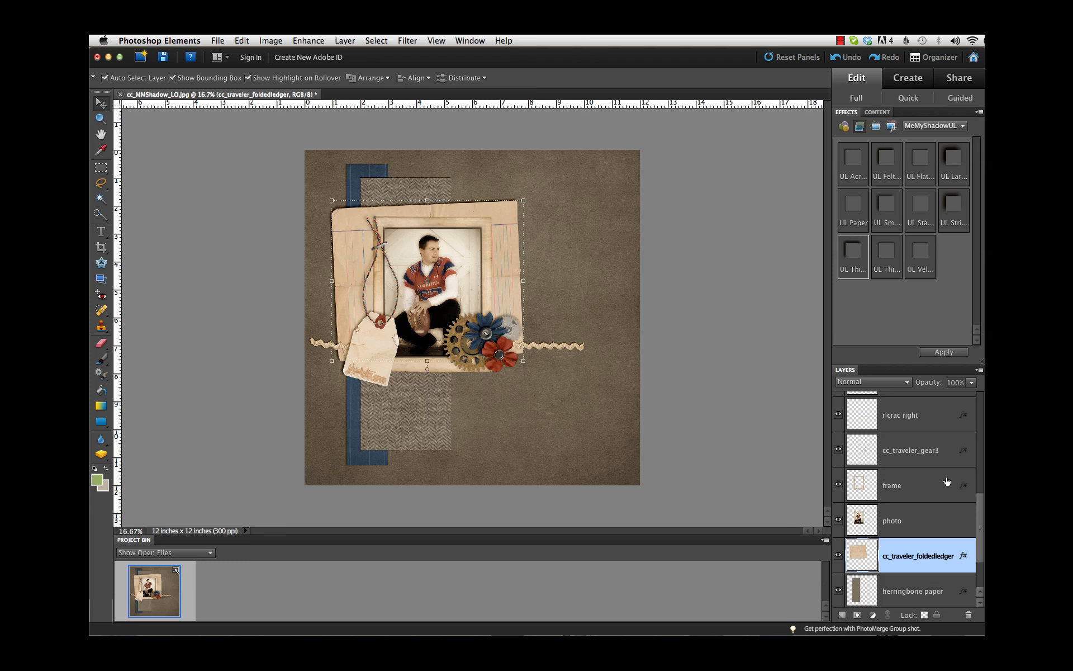
{"action": "left_click", "coordinate": [797, 428]}
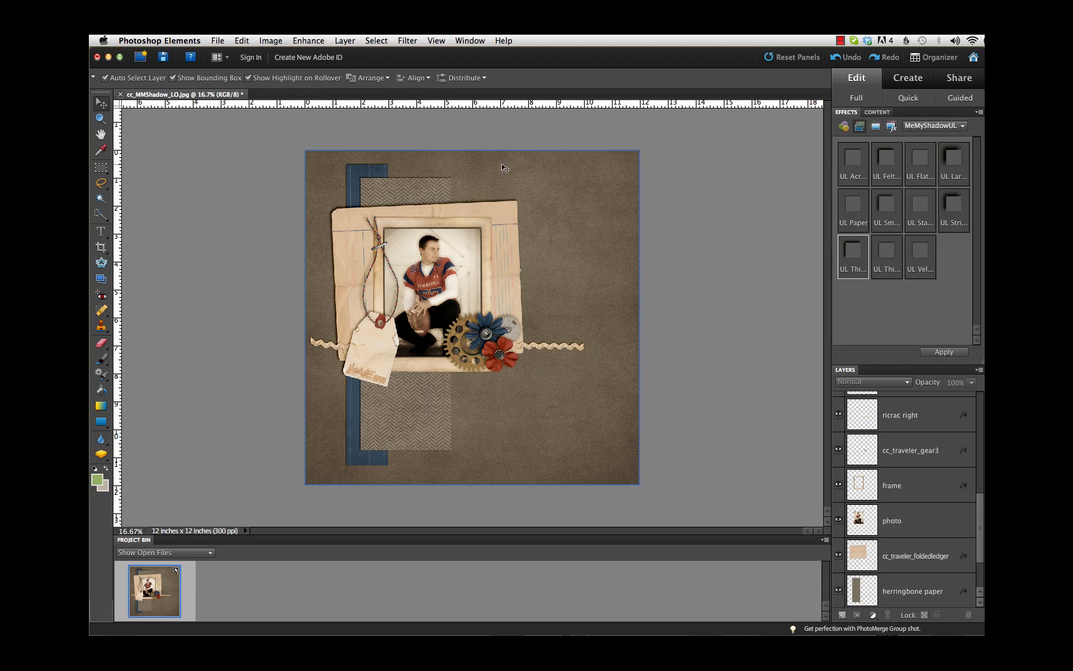